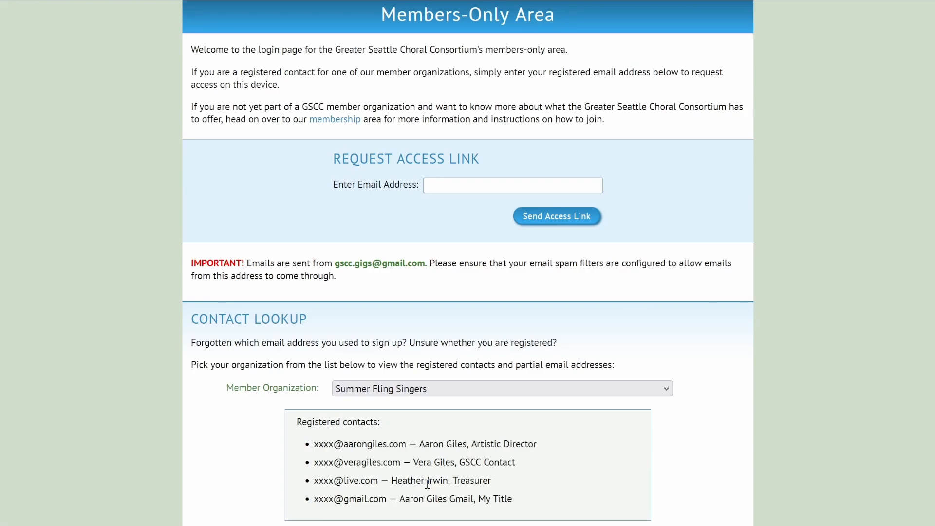
Enter the contact's registered Gmail address and request the members-only access link.
scroll(428, 483, up, 3)
click(445, 292)
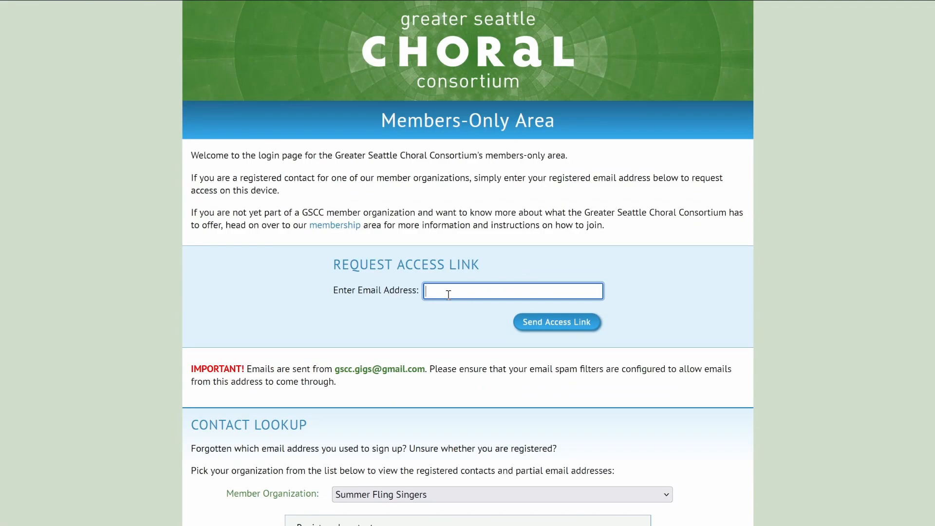
click(558, 322)
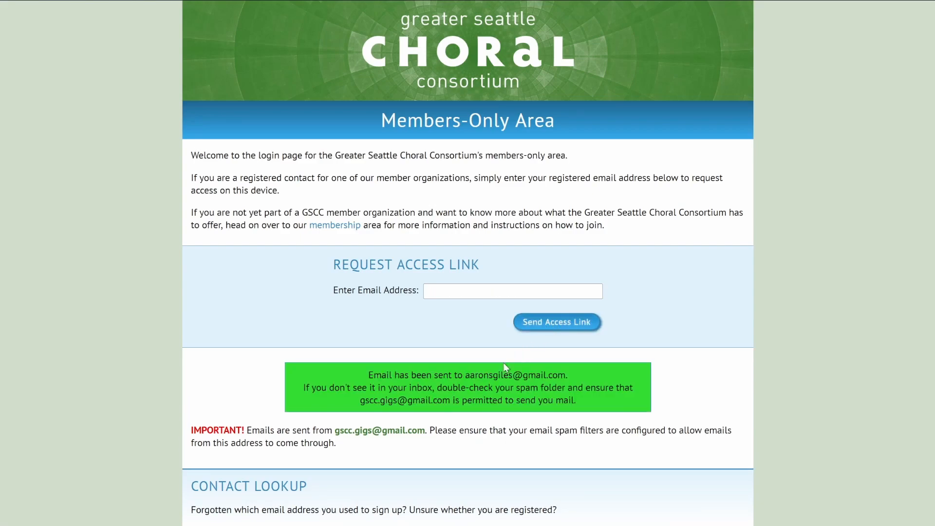
drag(466, 375, 555, 375)
click(448, 378)
drag(361, 401, 446, 402)
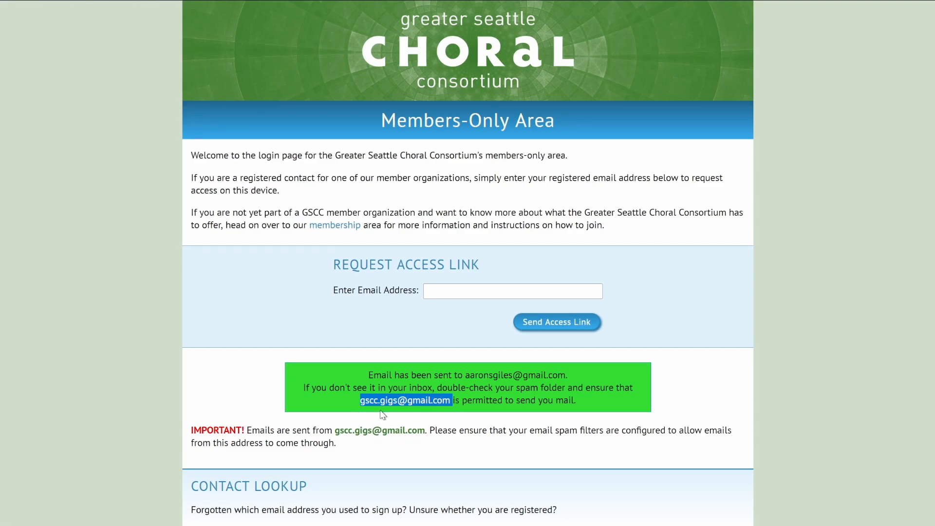
click(454, 414)
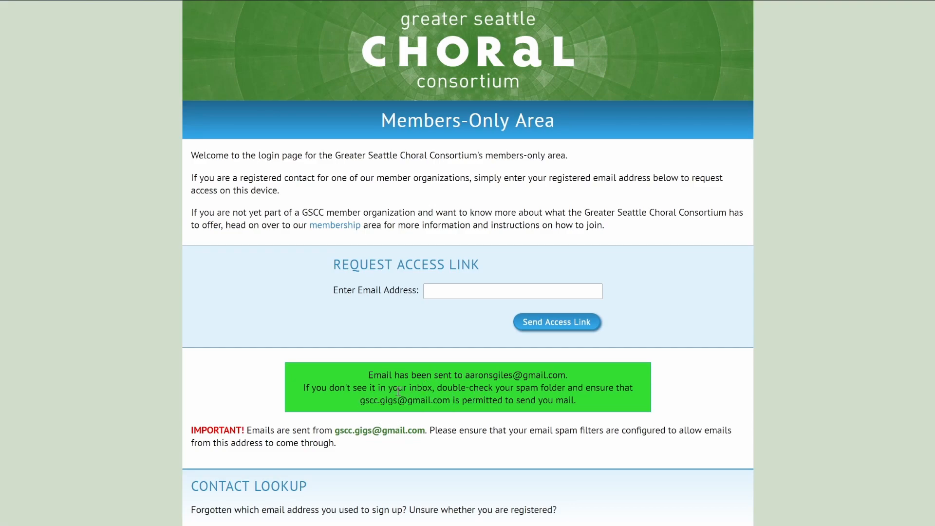
drag(370, 401, 431, 401)
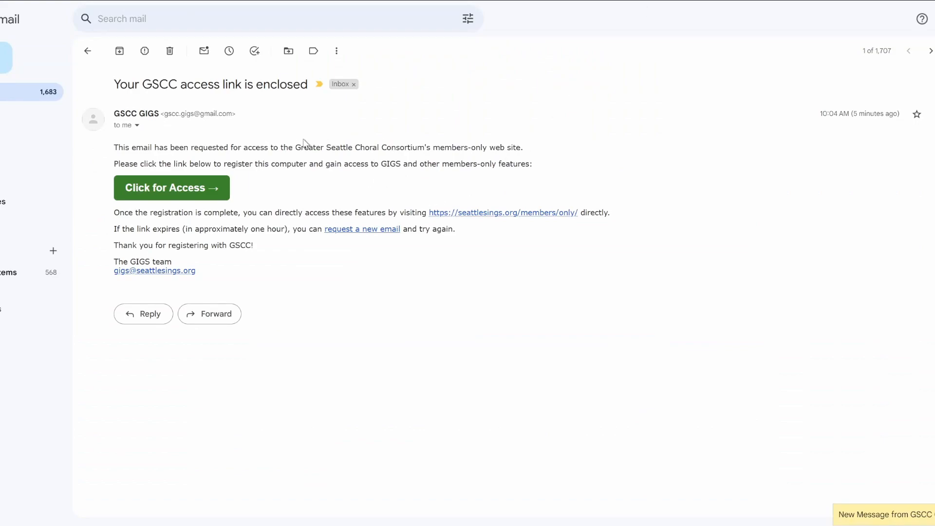
Follow the link in the 'Your GSCC access link is enclosed' email to sign in.
click(176, 186)
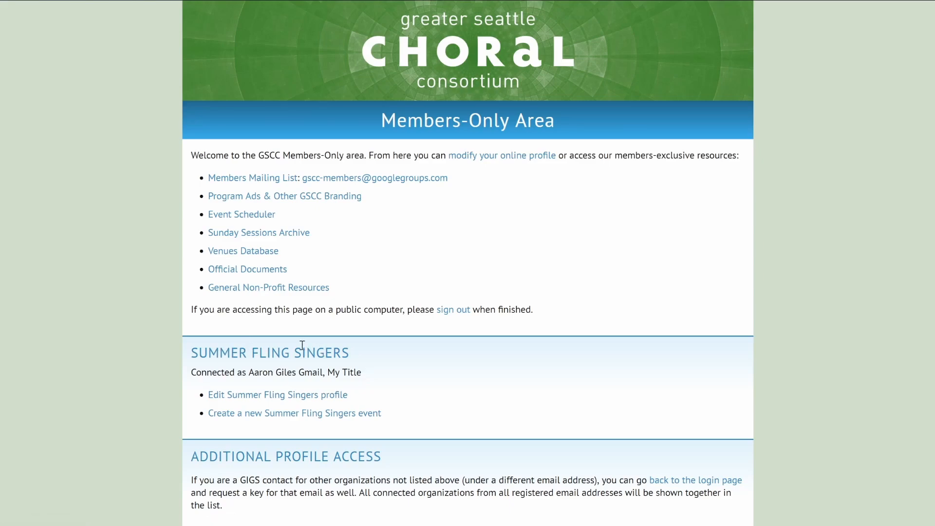
Verify the SUMMER FLING SINGERS heading and signed-in contact, then open the profile editor.
triple_click(227, 351)
click(371, 351)
drag(215, 375, 349, 373)
click(408, 369)
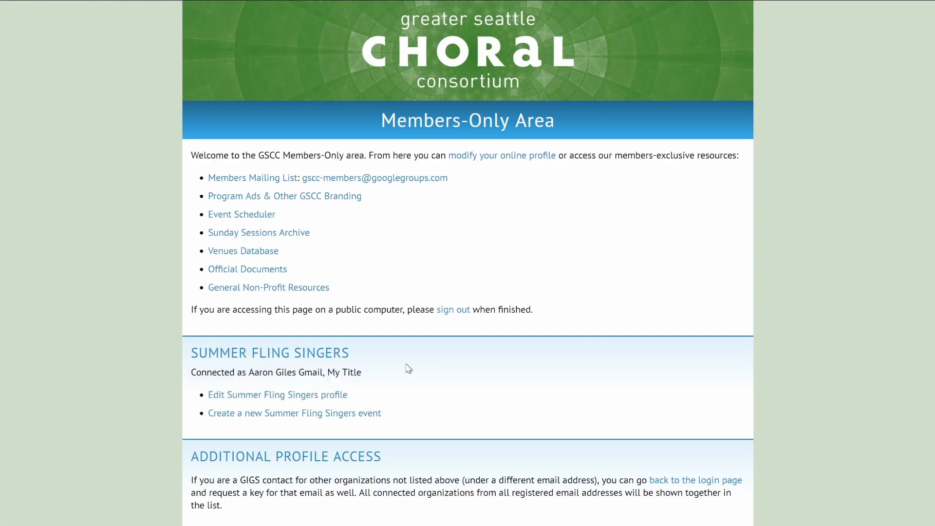
click(299, 398)
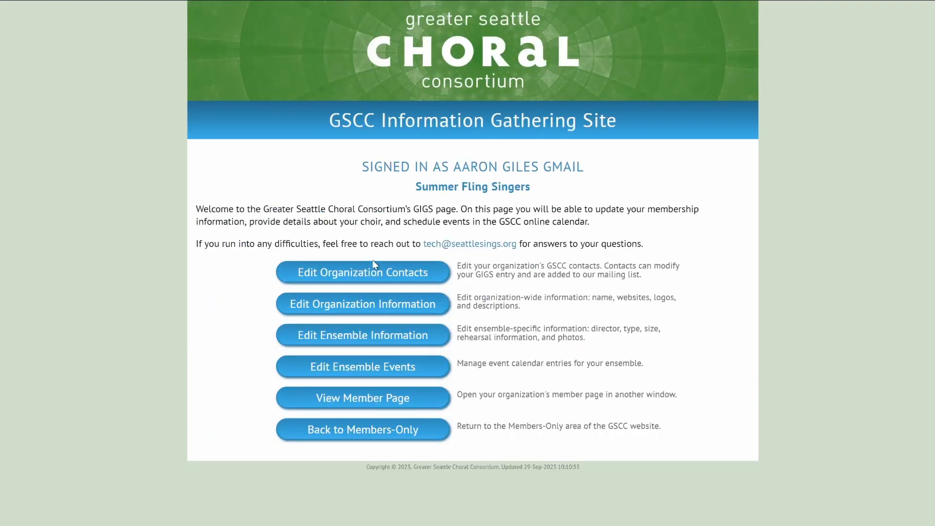
Confirm the signed-in Summer Fling Singers page, then open Edit Organization Contacts.
drag(363, 166, 550, 162)
drag(438, 186, 520, 186)
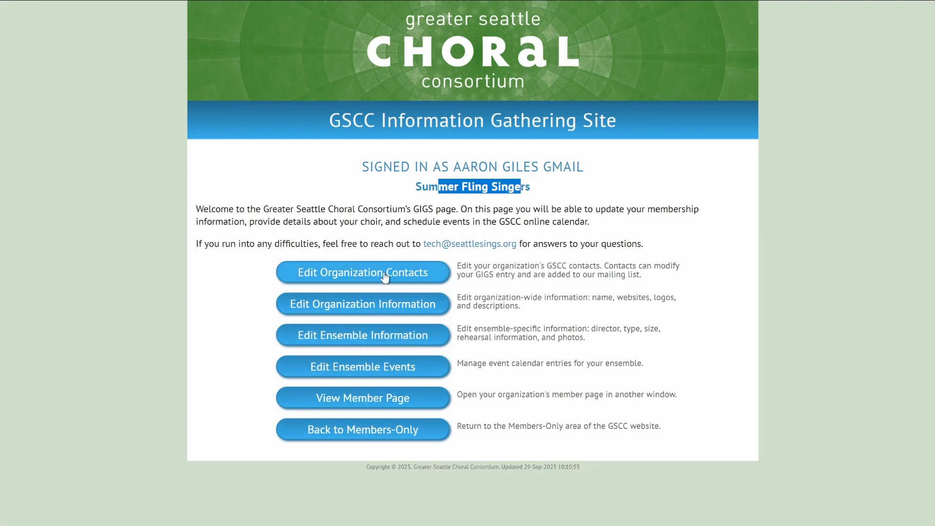
click(346, 233)
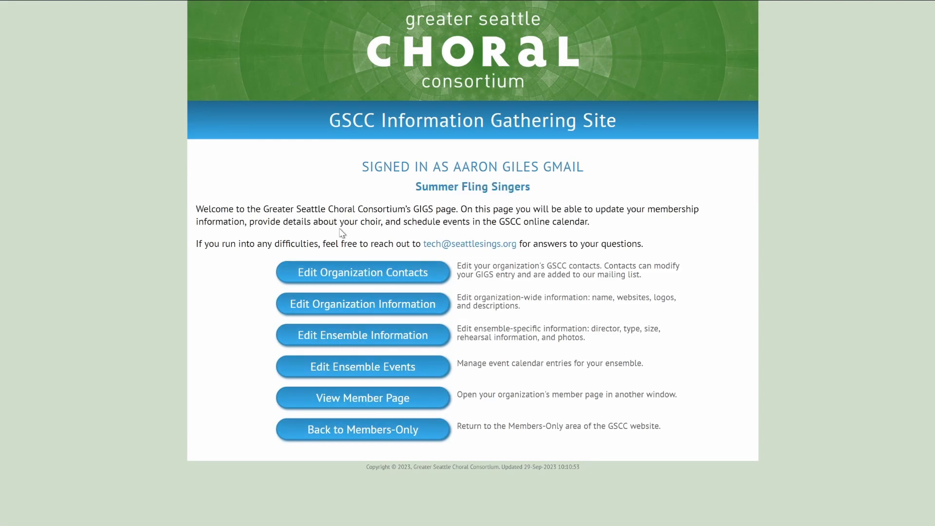
click(386, 273)
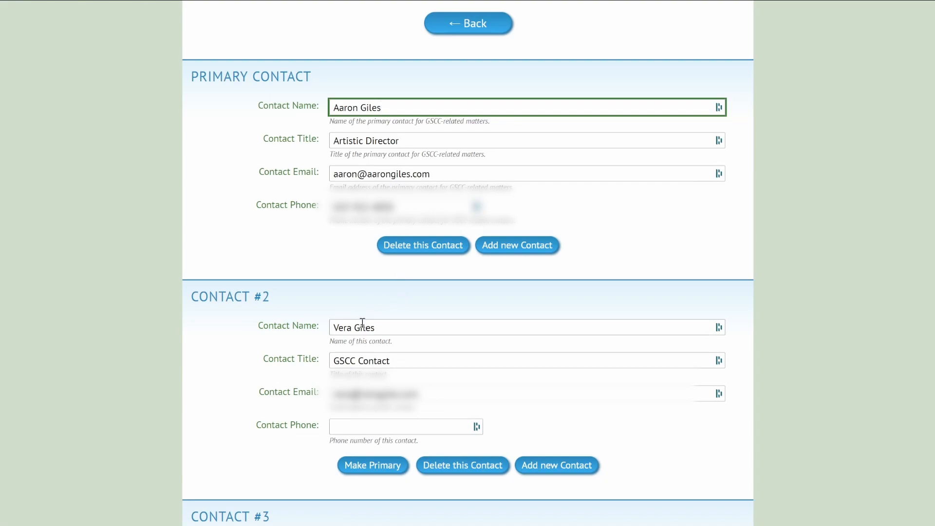
click(465, 467)
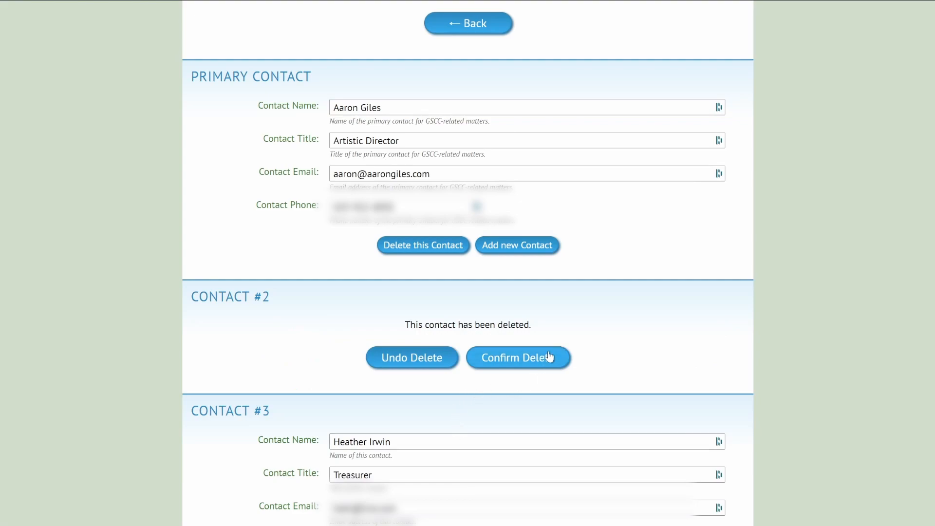
click(411, 361)
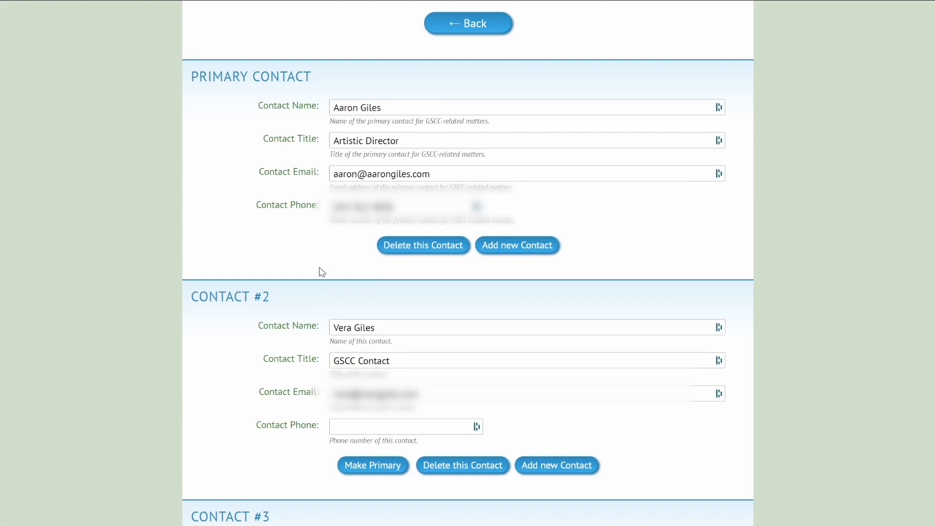
Submit the contacts form with all four contacts retained.
scroll(301, 287, down, 5)
scroll(340, 273, down, 3)
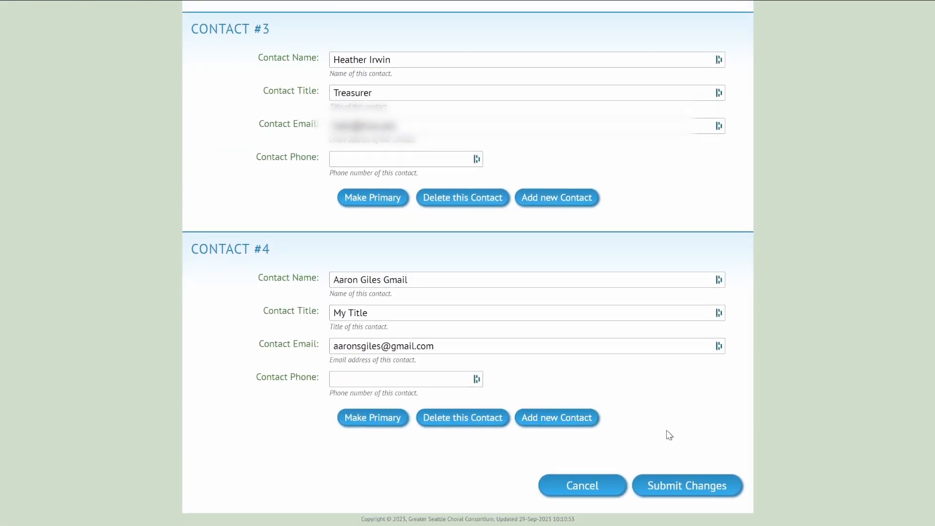
click(693, 488)
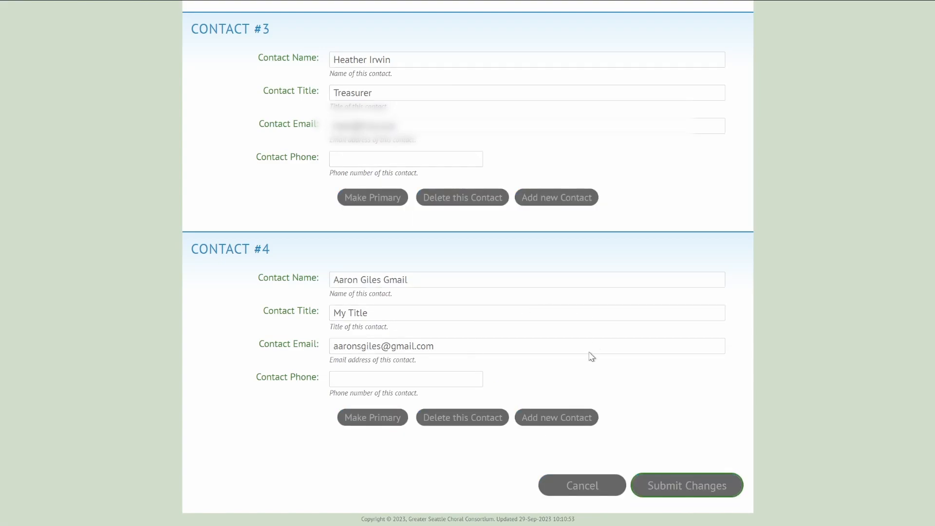
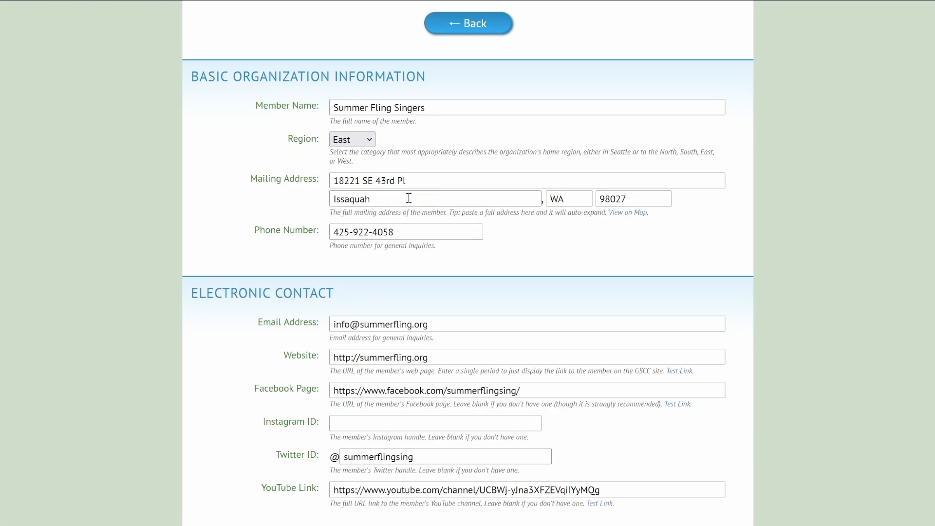
scroll(152, 333, down, 3)
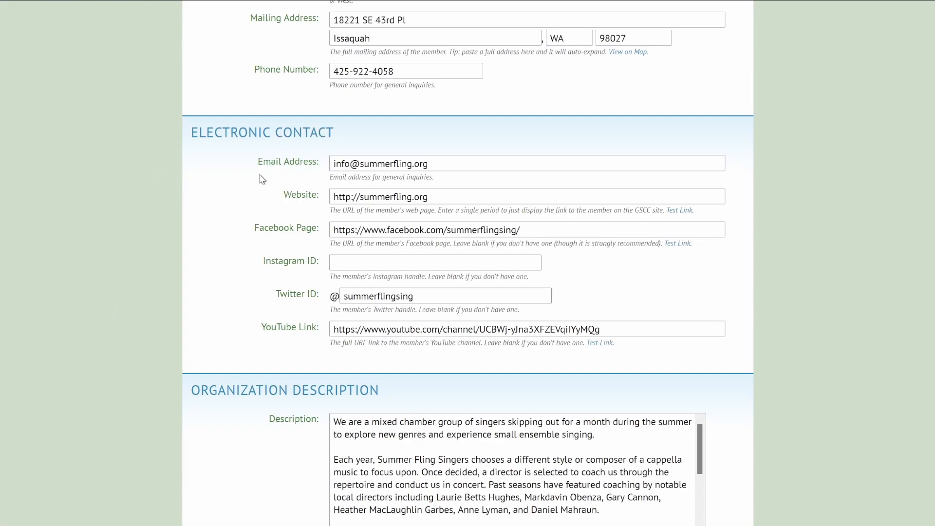
click(448, 163)
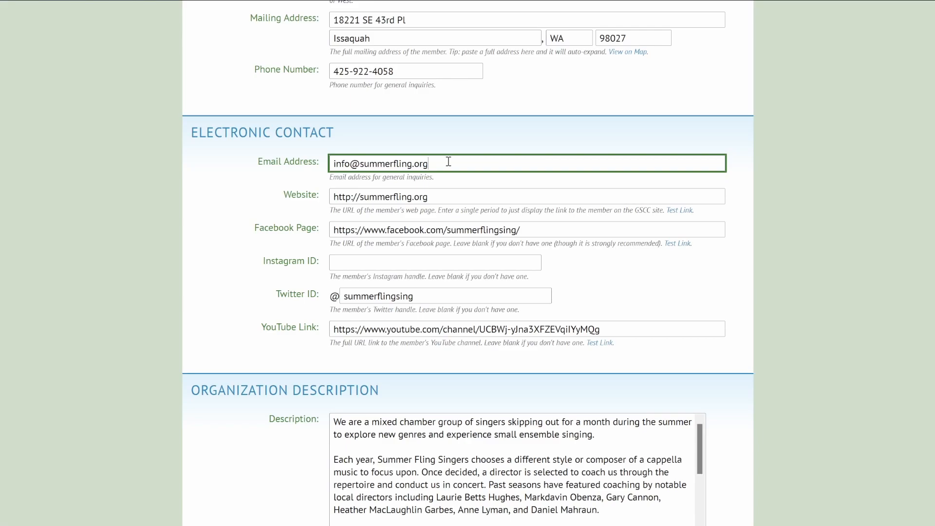
click(453, 197)
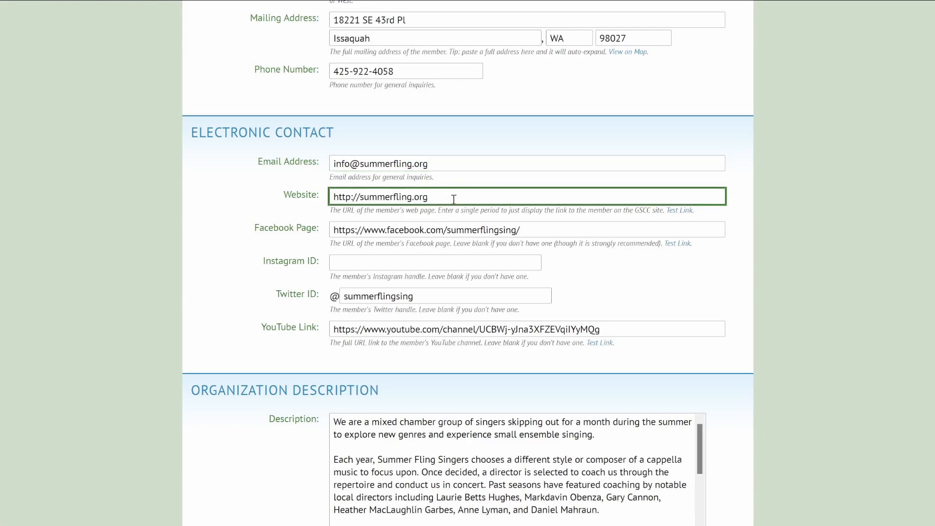
click(531, 229)
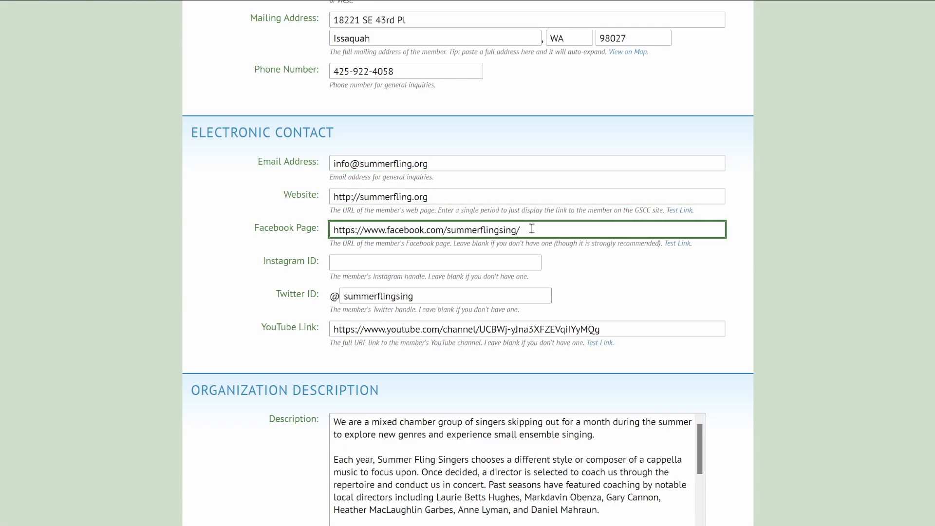
click(361, 264)
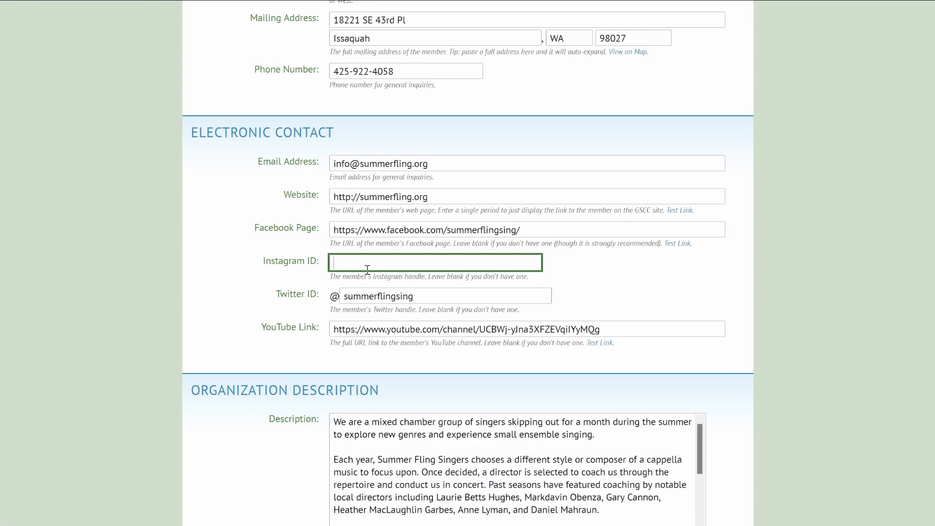
click(426, 296)
click(644, 328)
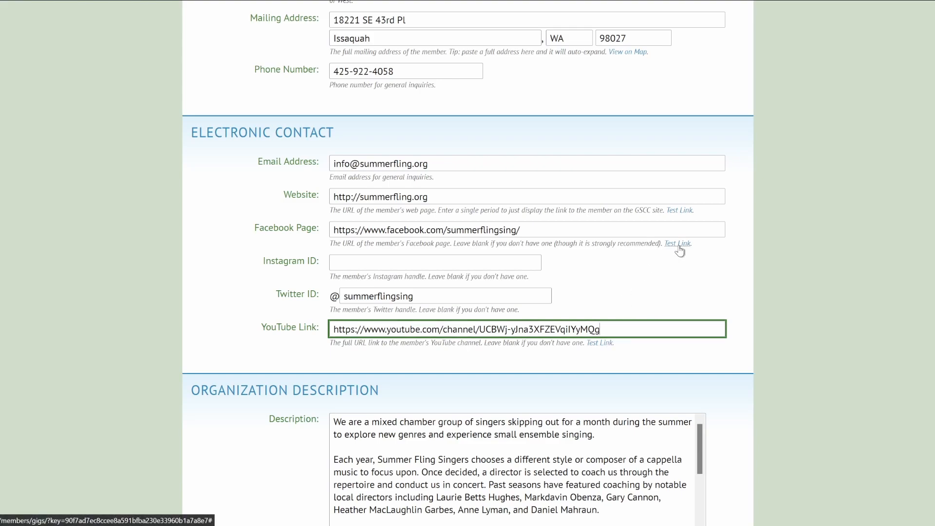
click(602, 343)
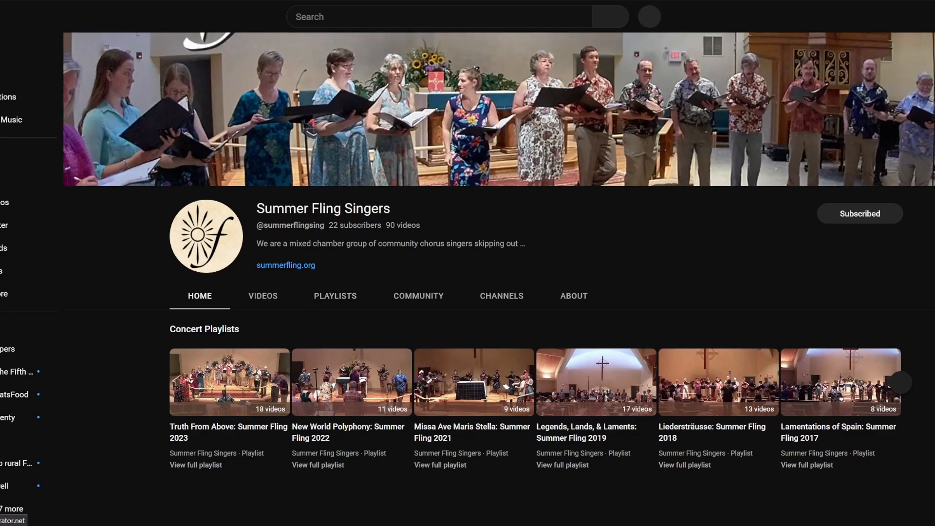
key(ctrl+w)
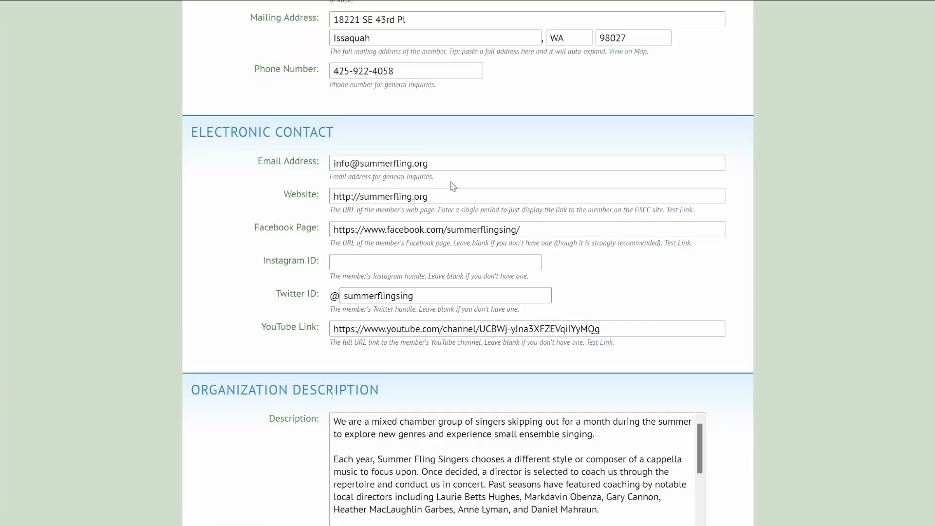
Show the live Preview of the Summer Fling Singers description and scroll through its five paragraphs.
scroll(148, 256, down, 6)
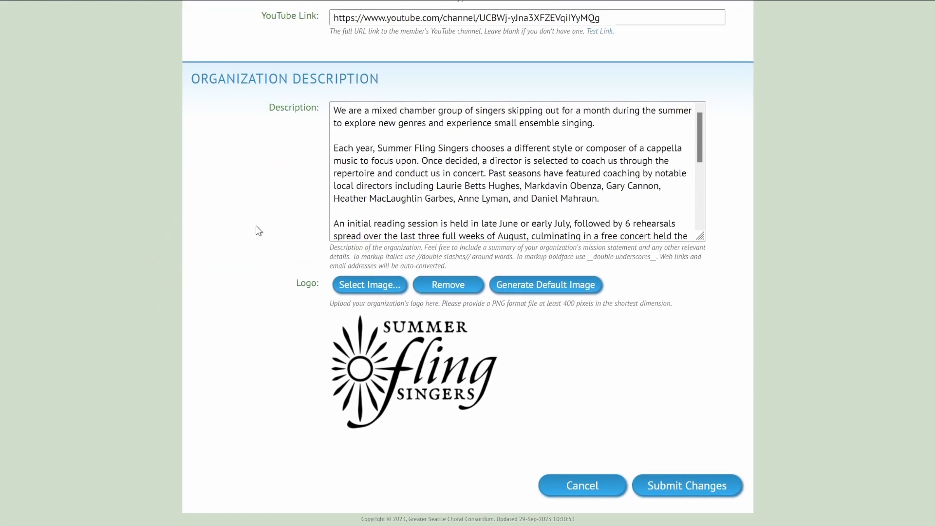
click(610, 124)
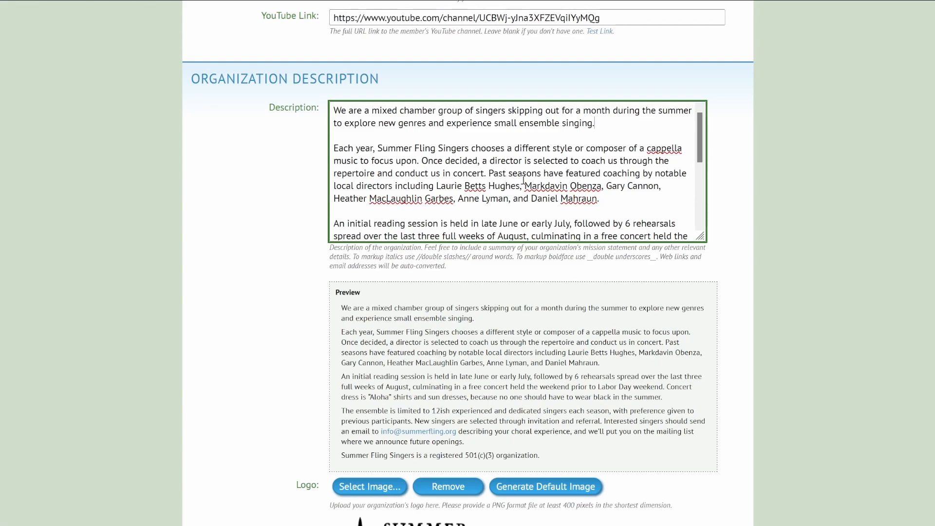
drag(699, 141, 699, 186)
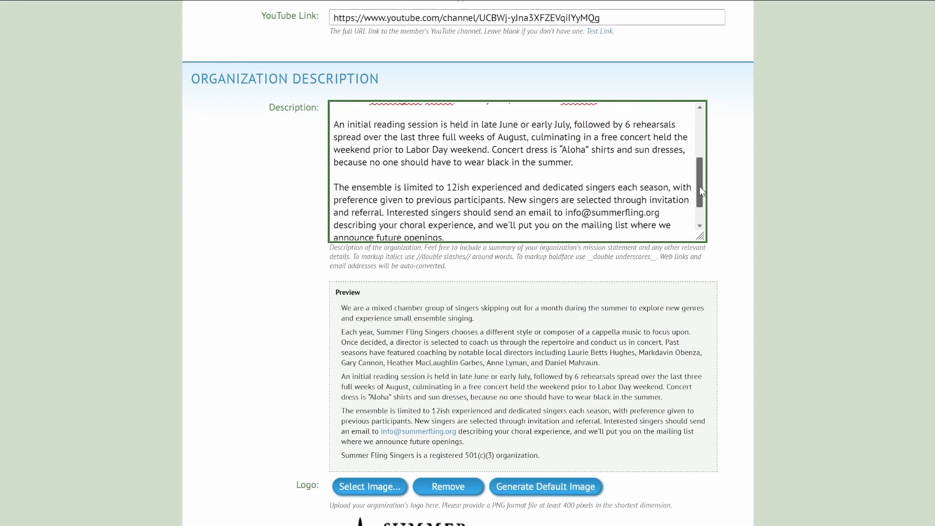
drag(565, 213, 653, 214)
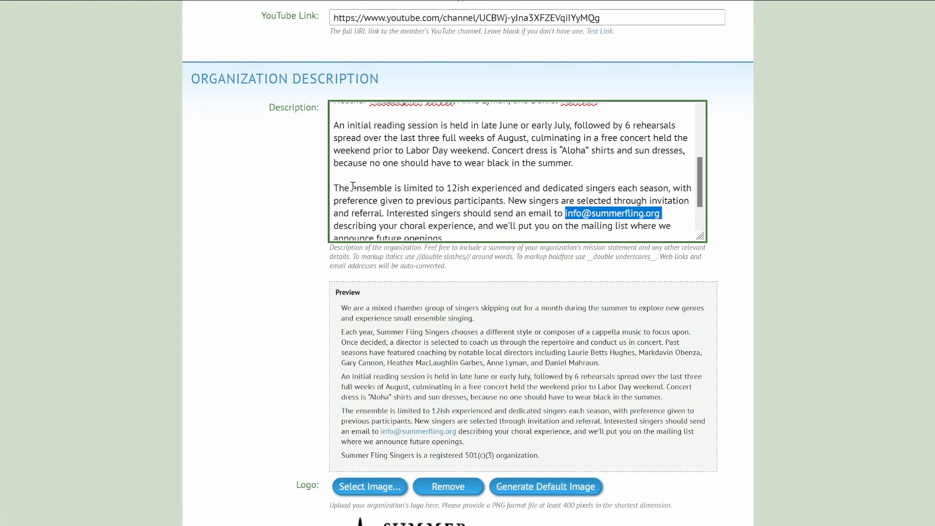
click(335, 190)
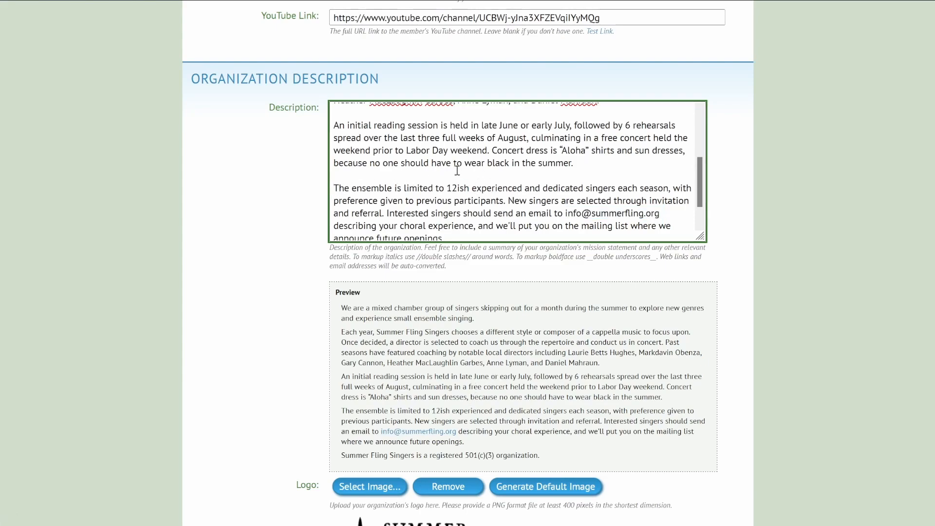
text(//)
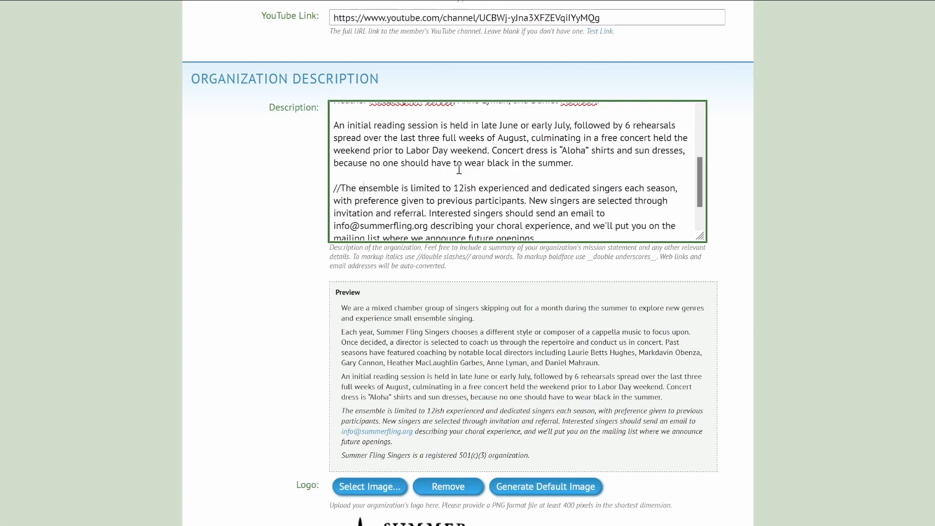
text(//)
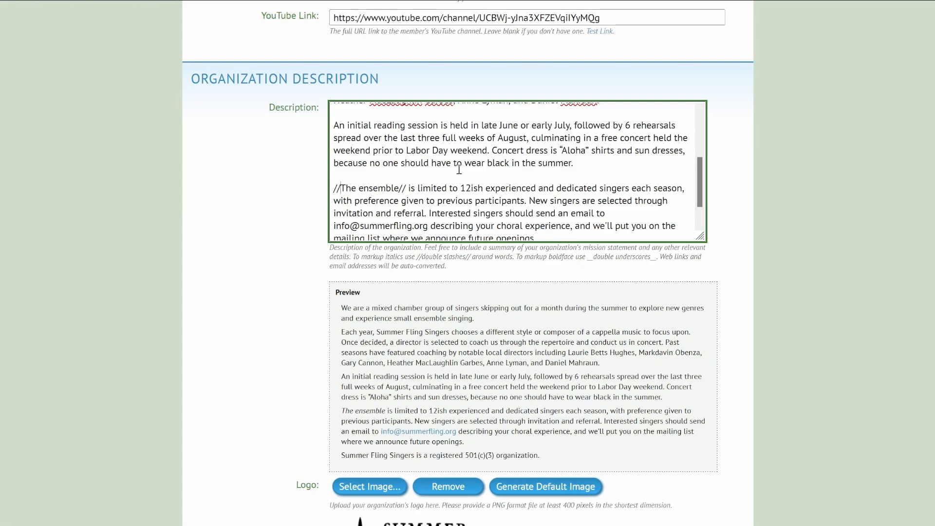
key(BackSpace)
key(BackSpace)
text(__)
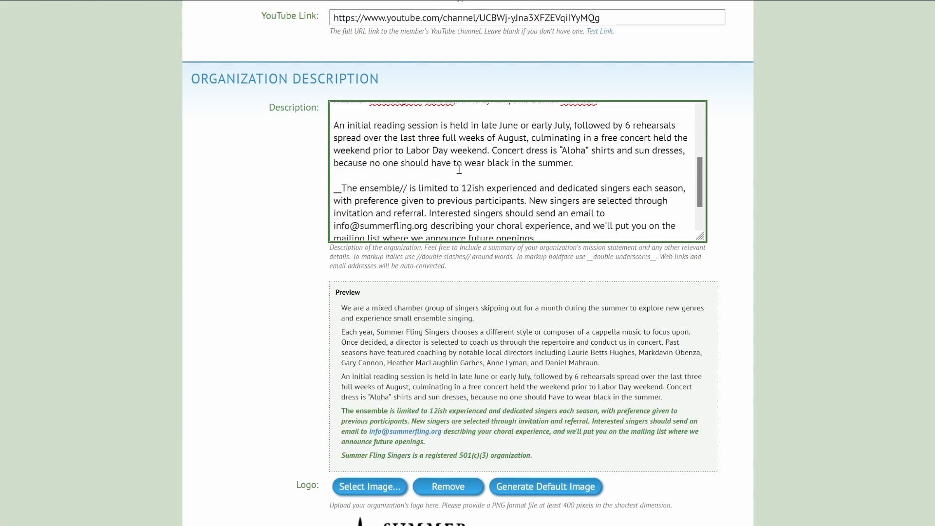
key(BackSpace)
key(BackSpace)
text(__)
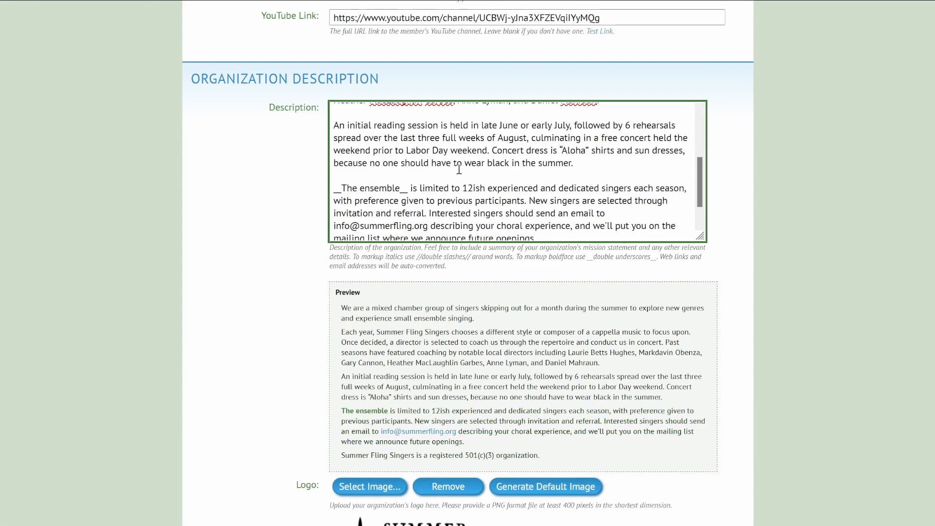
key(BackSpace)
key(BackSpace)
text(//)
key(BackSpace)
key(BackSpace)
text(//)
key(ctrl+z)
key(ctrl+z)
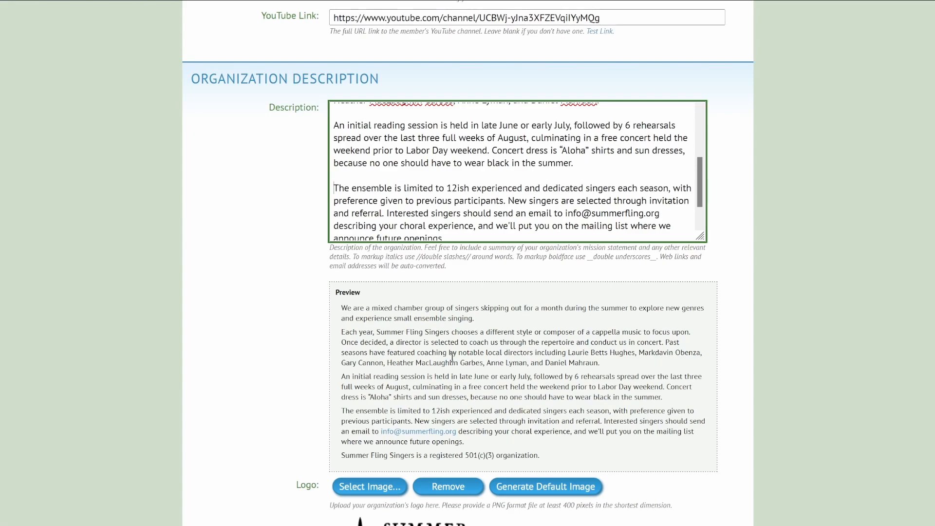
scroll(452, 358, down, 4)
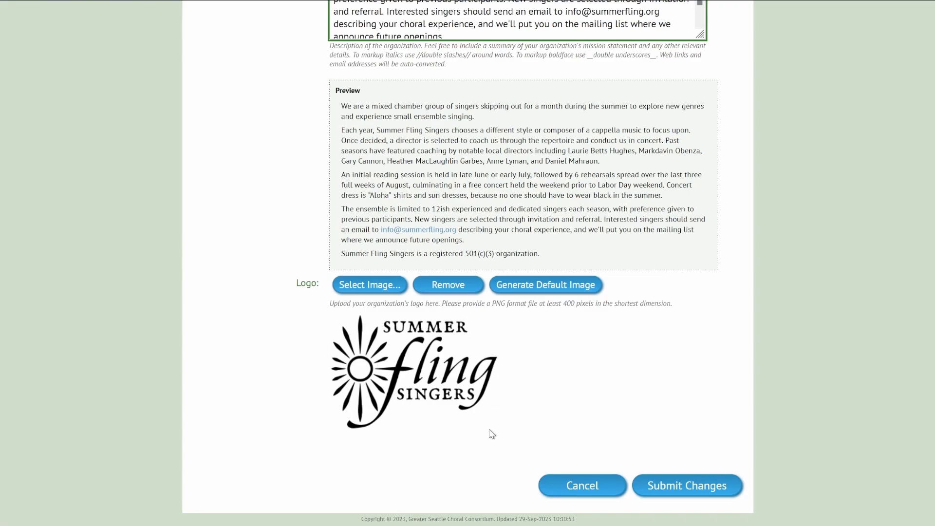
scroll(498, 427, up, 3)
scroll(498, 428, down, 3)
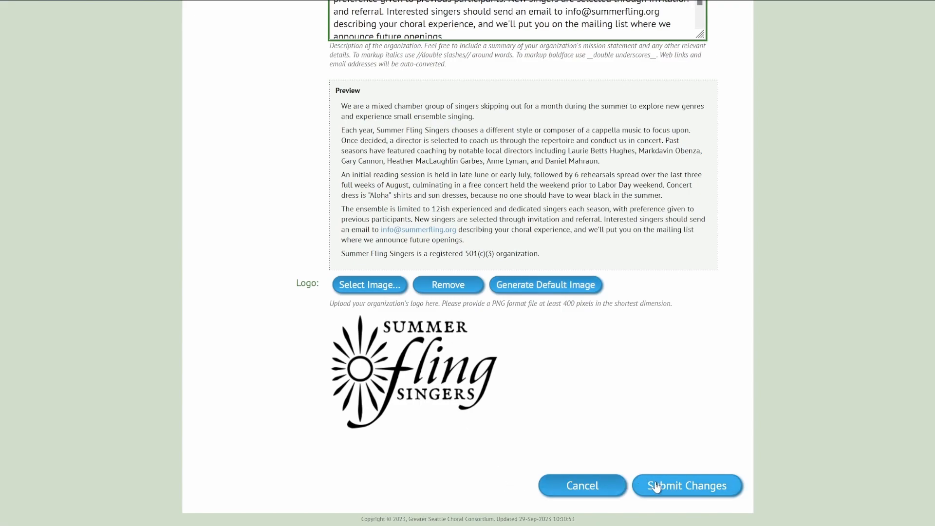
scroll(662, 443, up, 6)
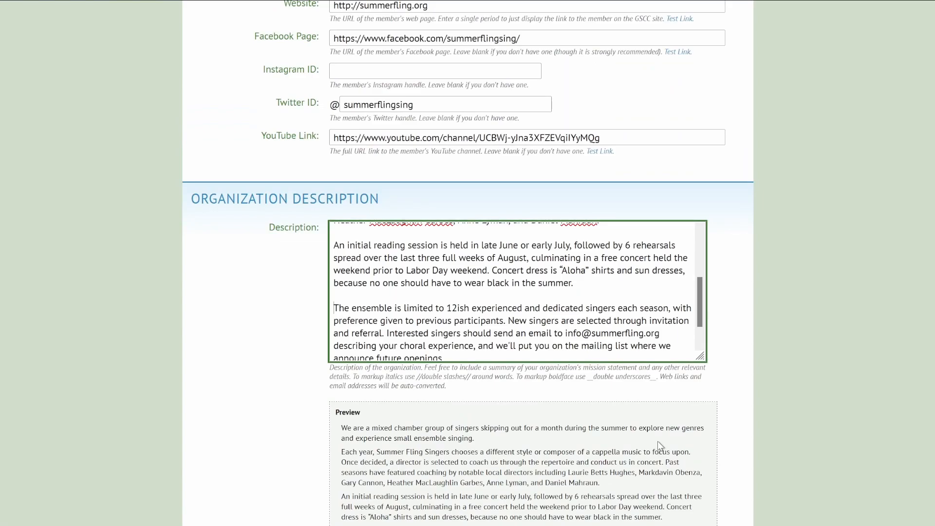
scroll(657, 444, up, 3)
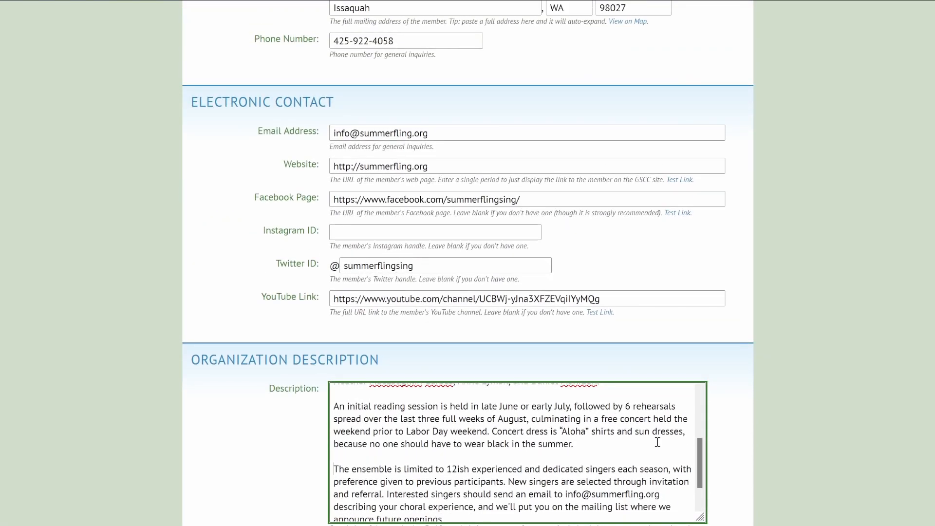
Submit the Summer Fling Singers organization changes, then bring up Edit Ensemble Information.
scroll(658, 443, down, 9)
click(656, 482)
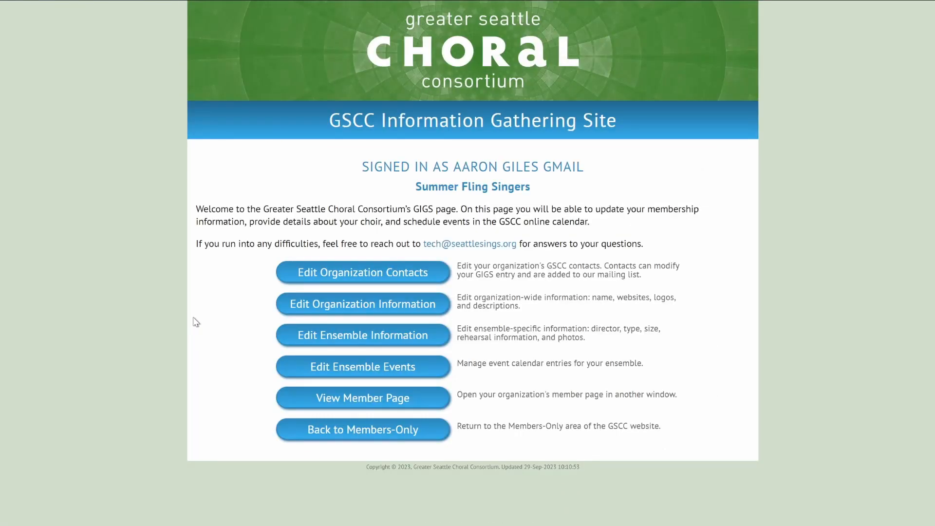
click(410, 344)
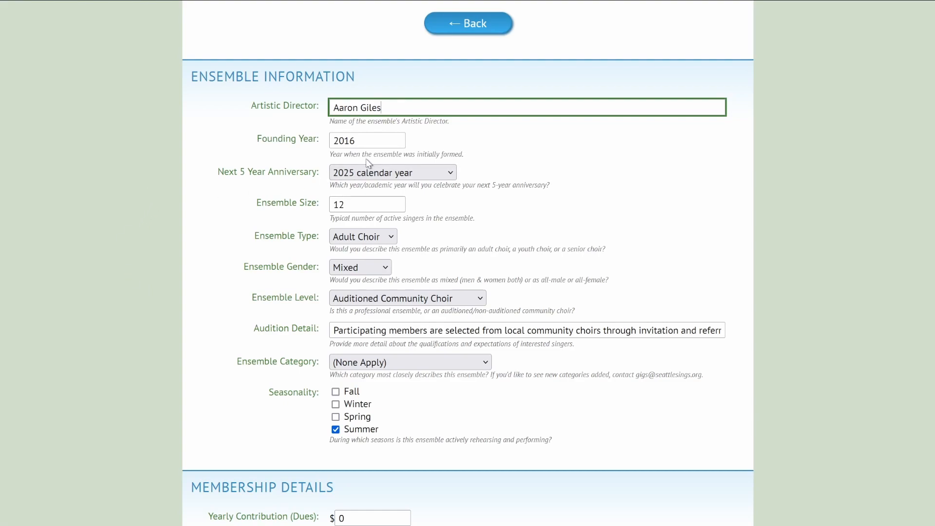
click(371, 139)
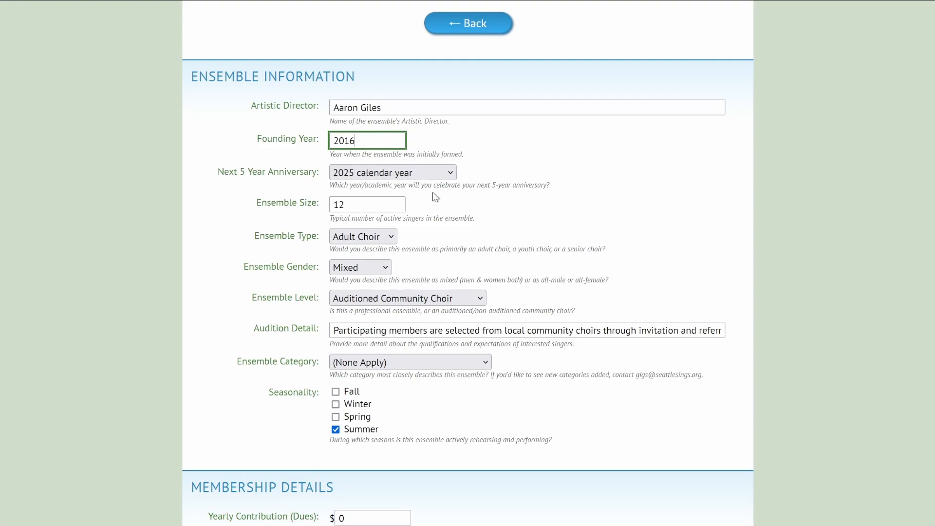
click(440, 175)
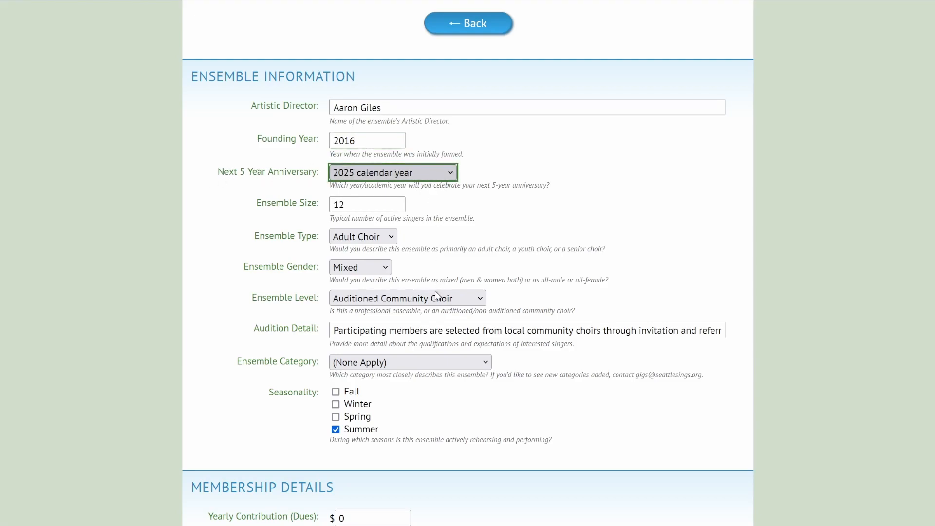
click(606, 232)
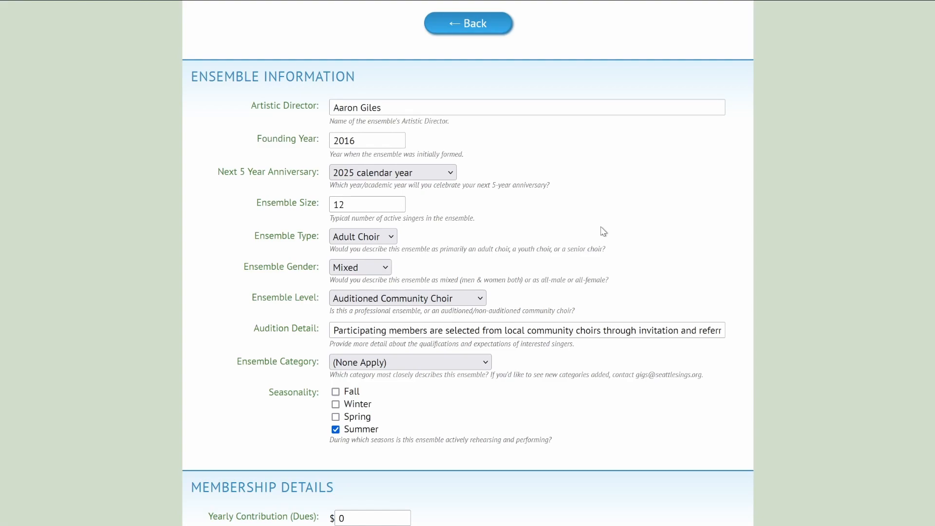
click(361, 201)
click(481, 235)
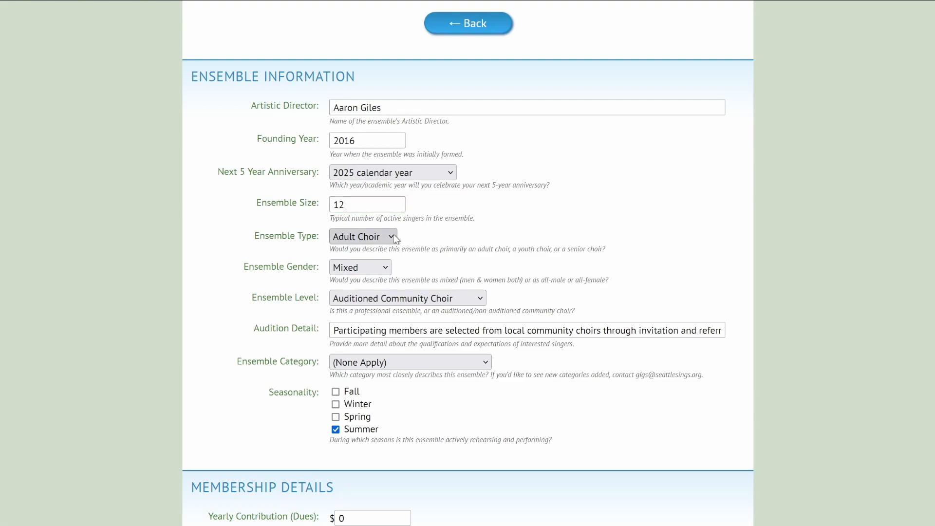
click(395, 238)
click(463, 251)
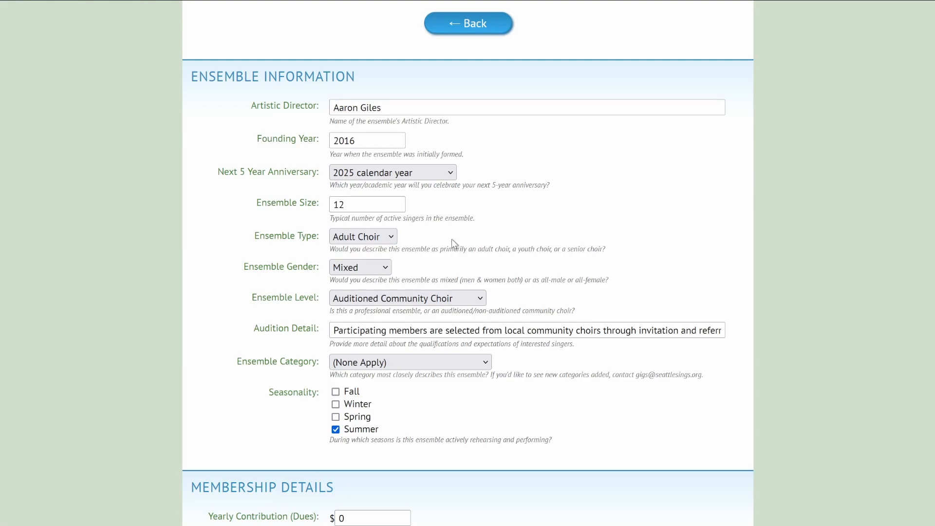
click(386, 270)
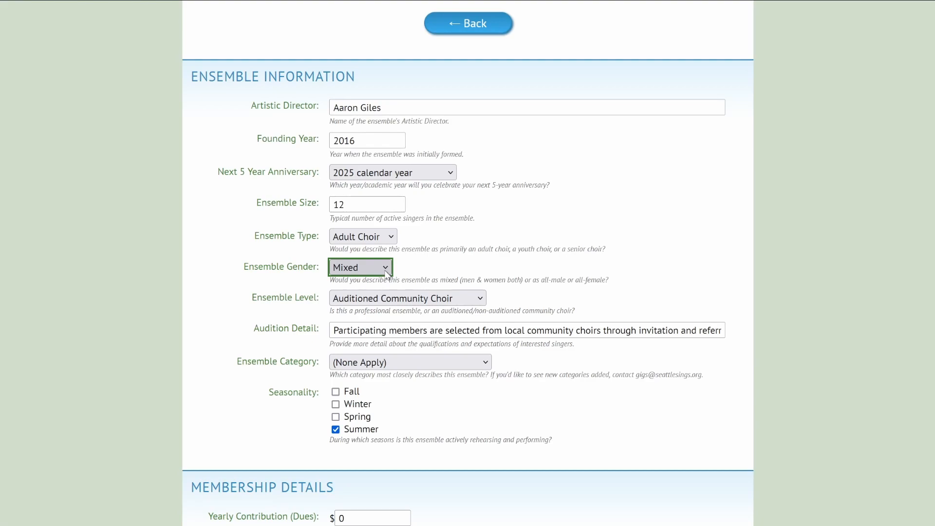
click(423, 274)
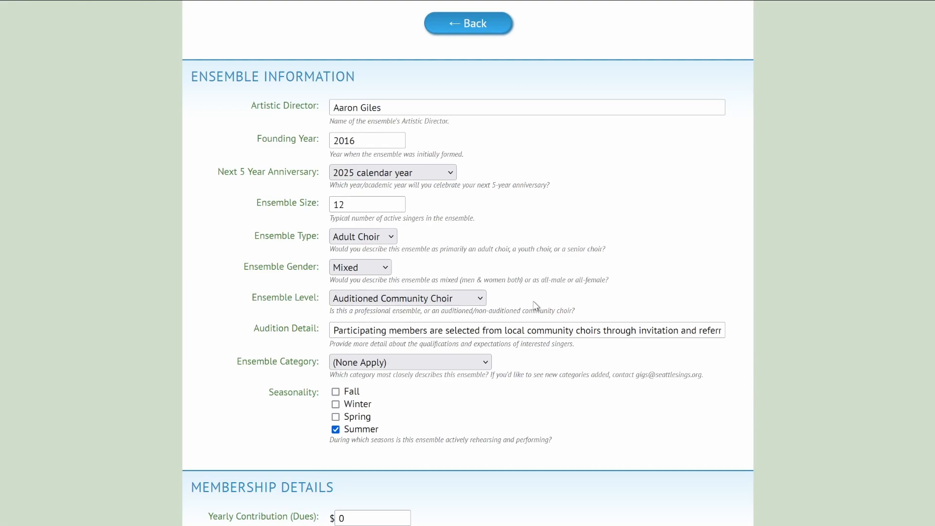
click(345, 332)
drag(574, 330, 590, 330)
click(614, 310)
click(453, 366)
scroll(688, 406, down, 6)
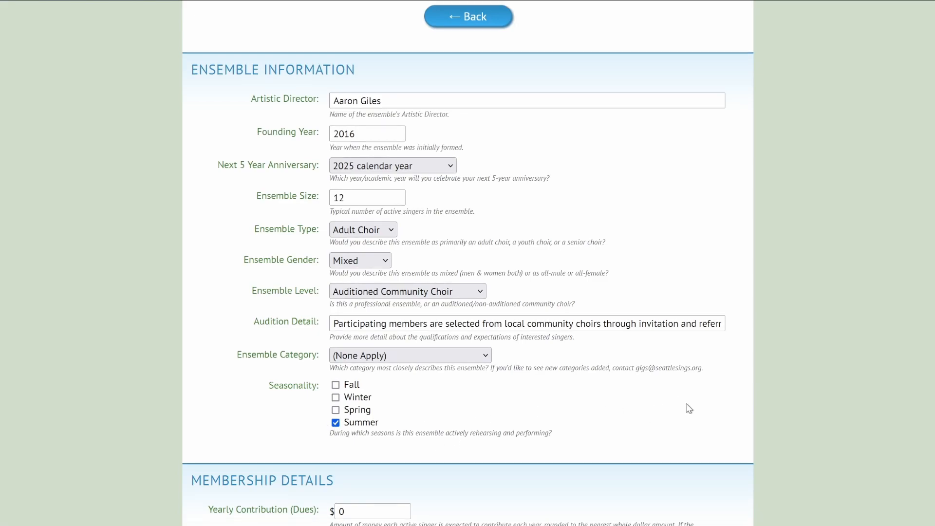
scroll(685, 408, down, 3)
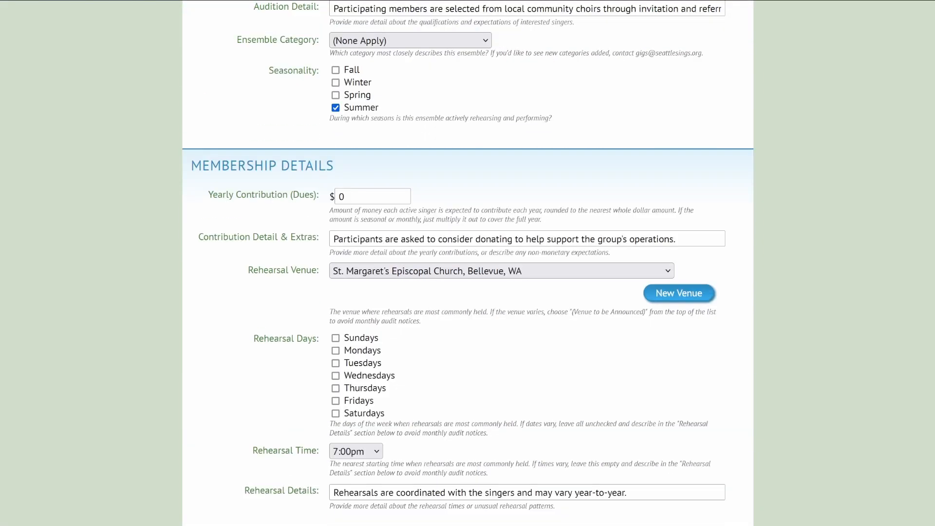
scroll(865, 182, down, 1)
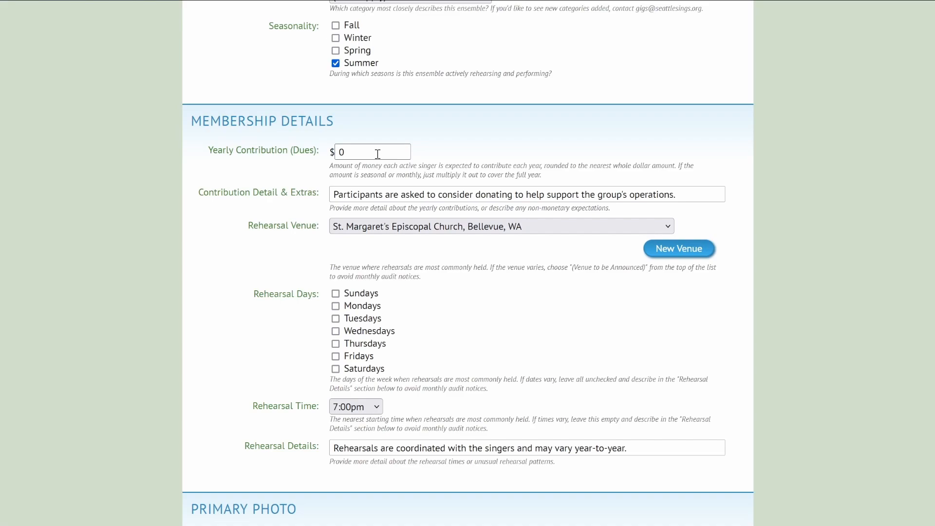
click(347, 193)
click(361, 194)
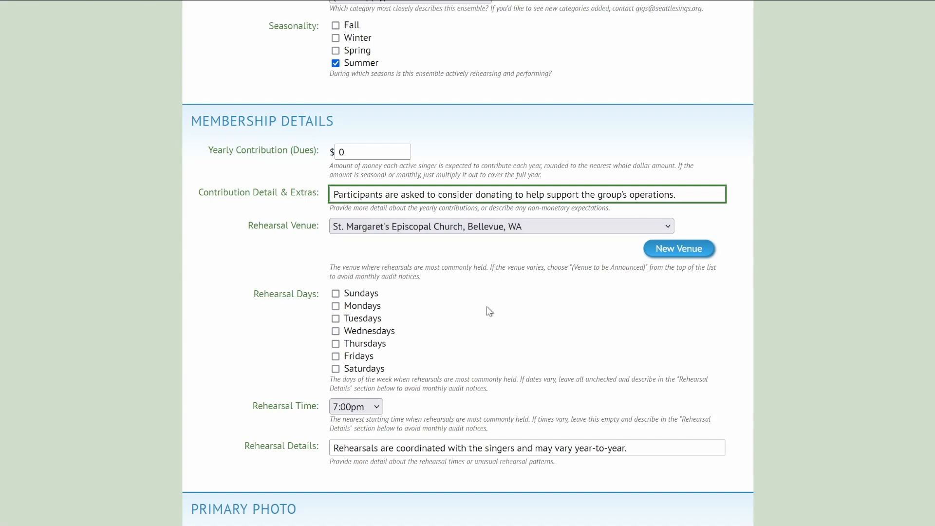
scroll(519, 321, down, 3)
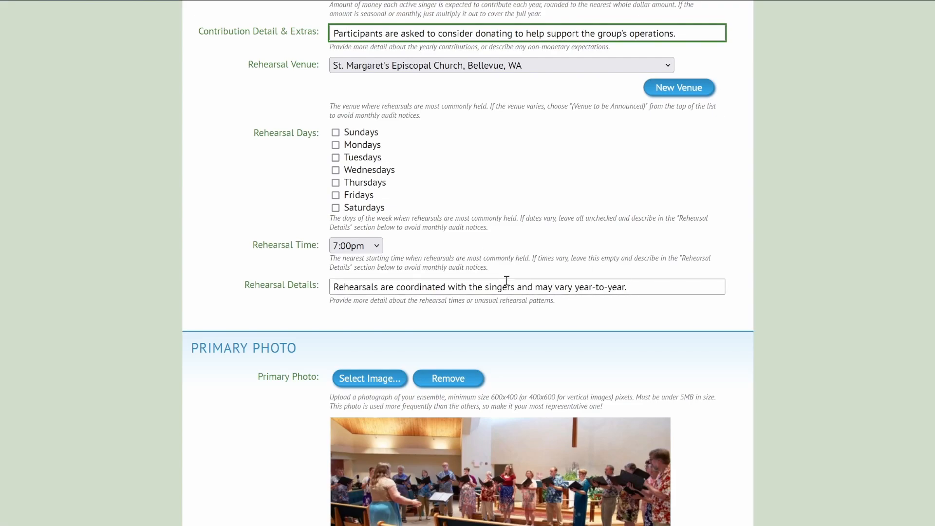
scroll(536, 282, down, 5)
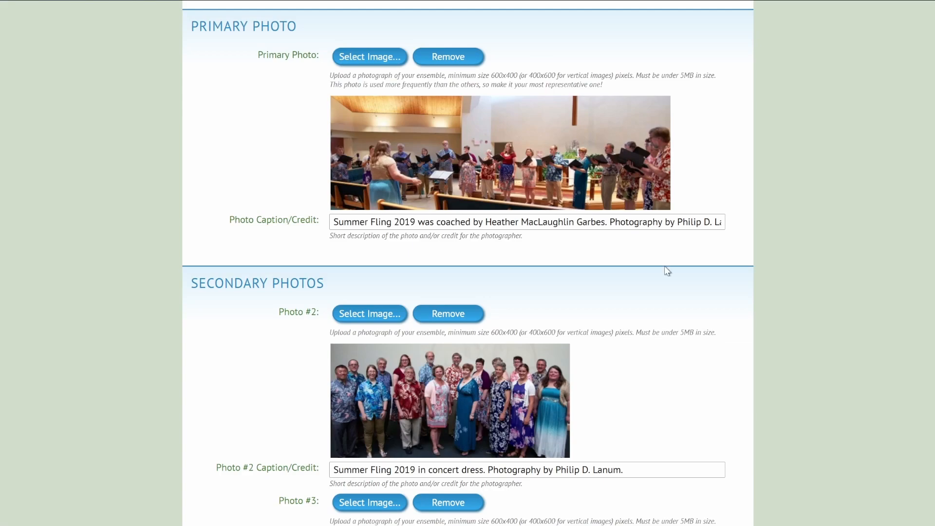
Submit the ensemble information (founded 2016, 12 singers, summer season) and return to the GIGS menu.
scroll(664, 267, down, 5)
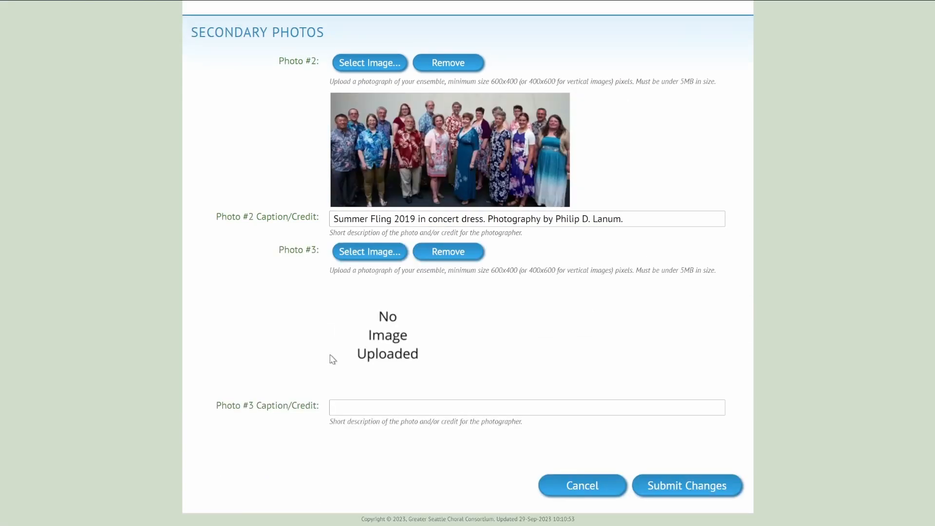
scroll(417, 345, up, 6)
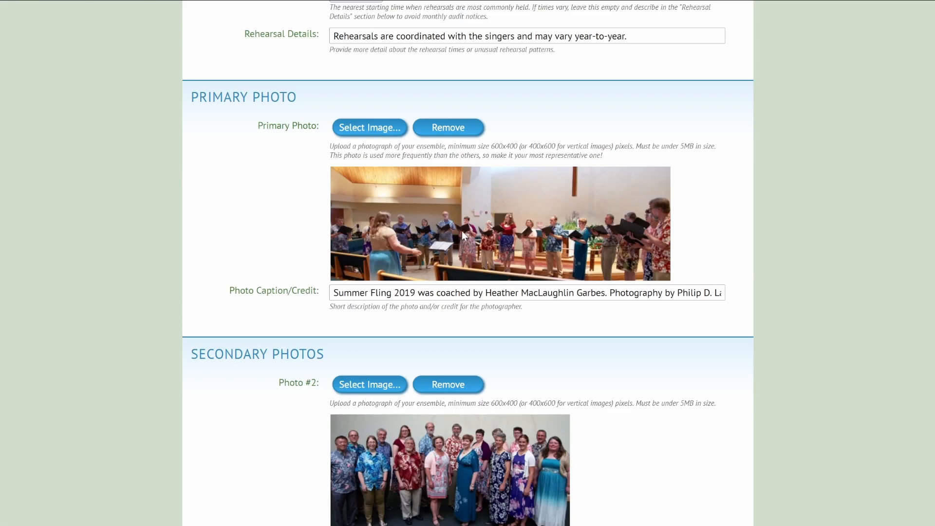
scroll(700, 383, down, 6)
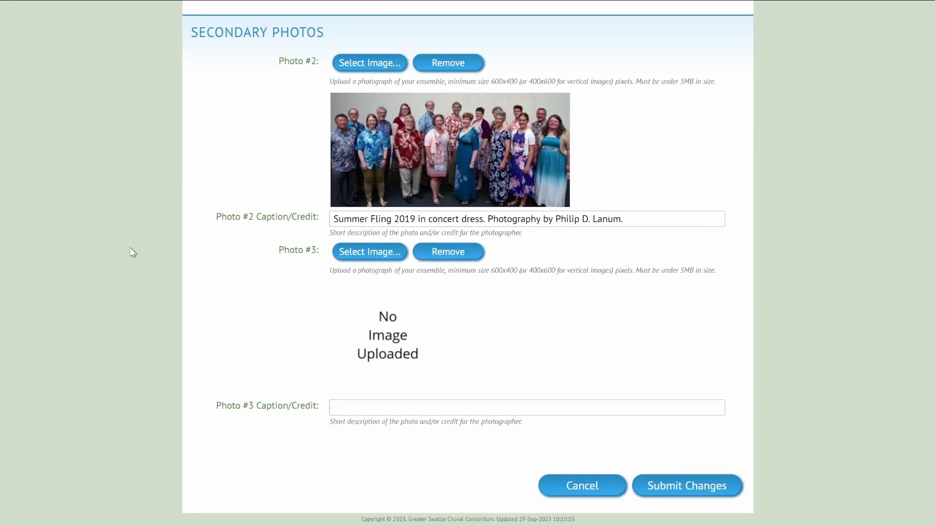
click(681, 482)
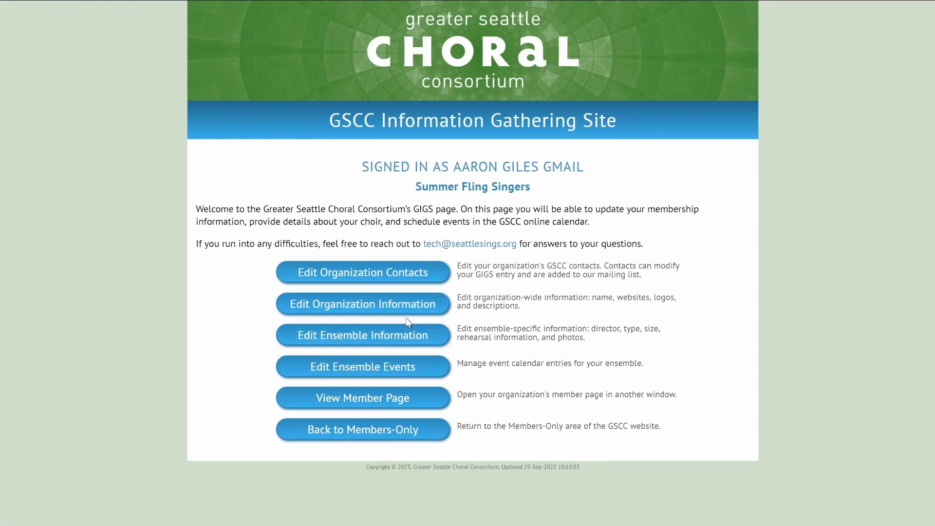
click(374, 402)
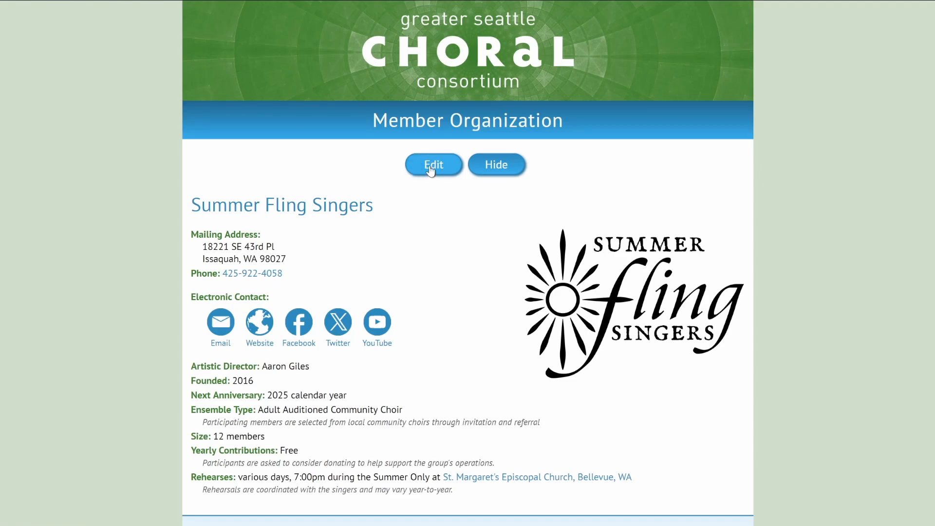
click(496, 165)
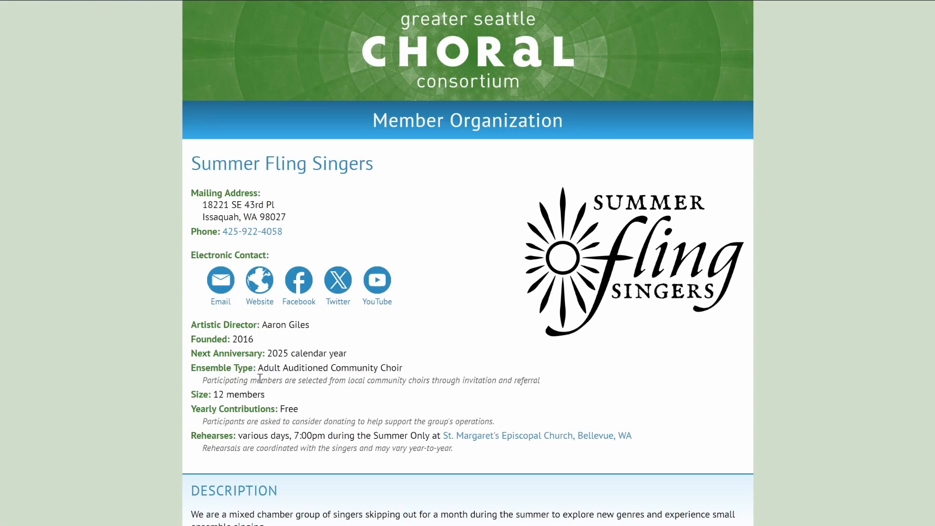
drag(203, 381, 538, 379)
click(560, 384)
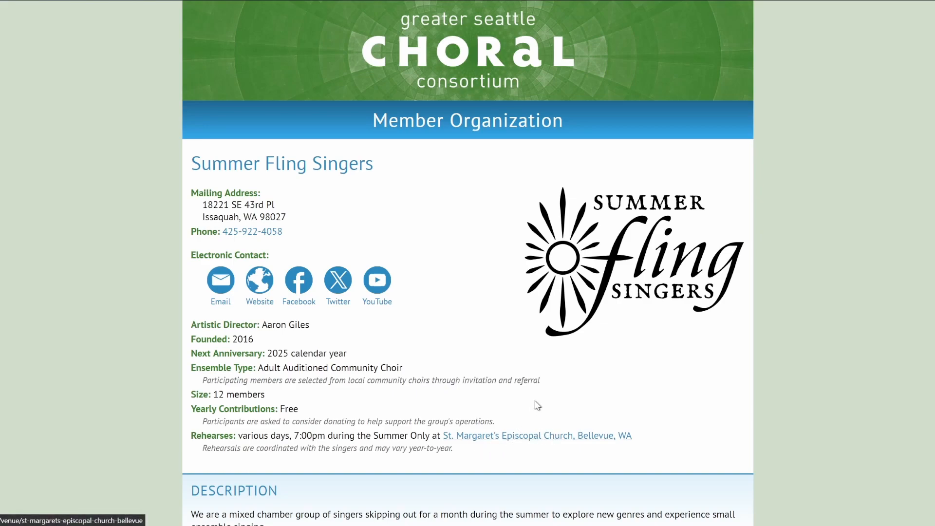
scroll(536, 405, down, 6)
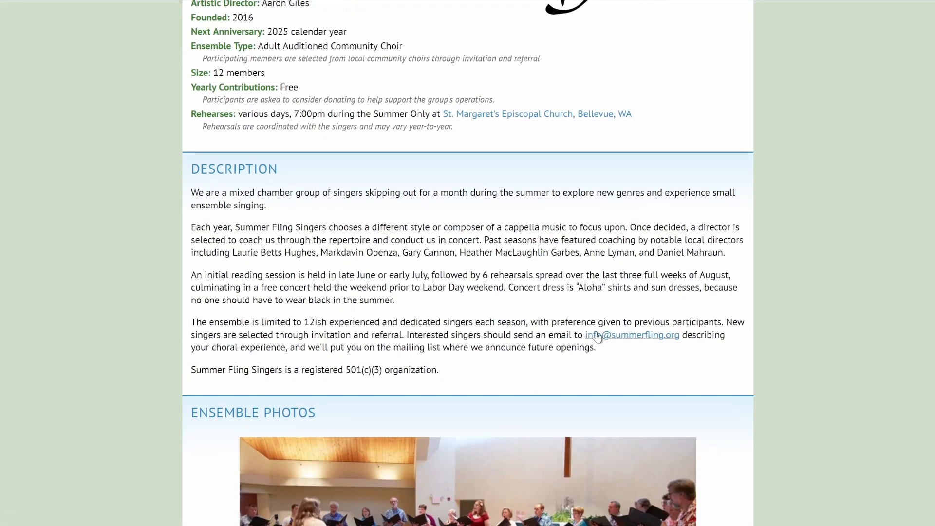
scroll(384, 289, down, 7)
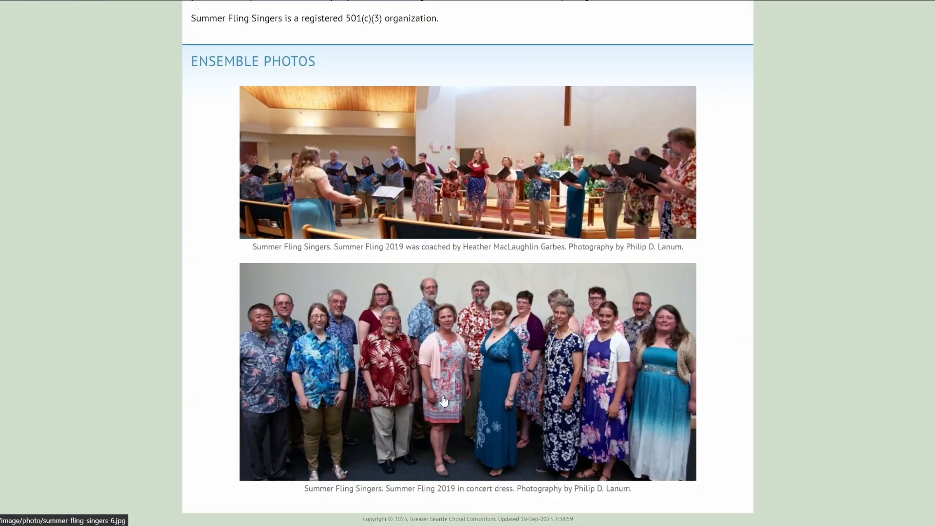
scroll(322, 299, up, 15)
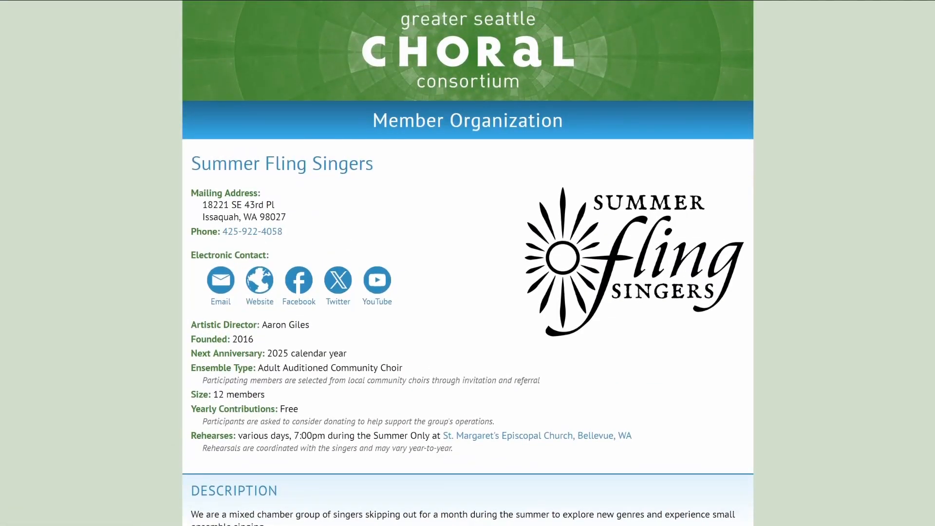
key(ctrl+w)
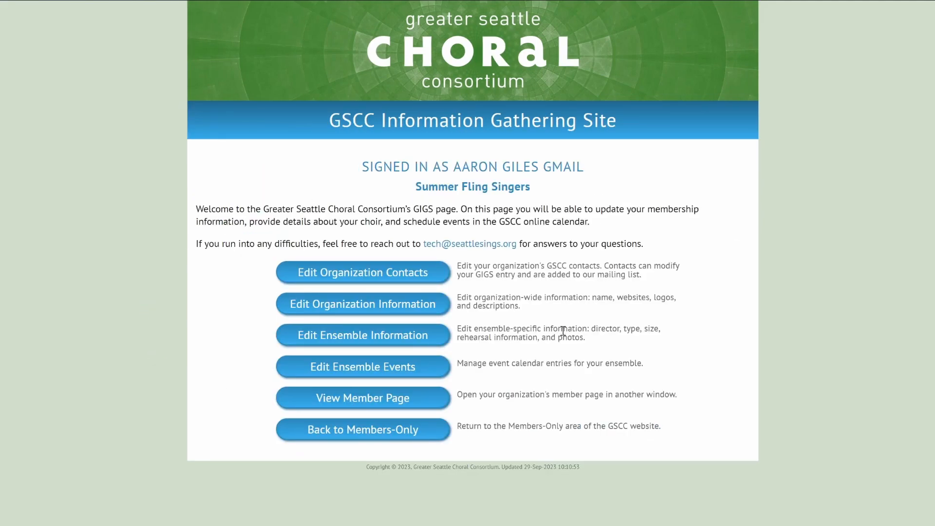
Go to Edit Ensemble Events to view the Summer Fling Singers event list.
click(391, 374)
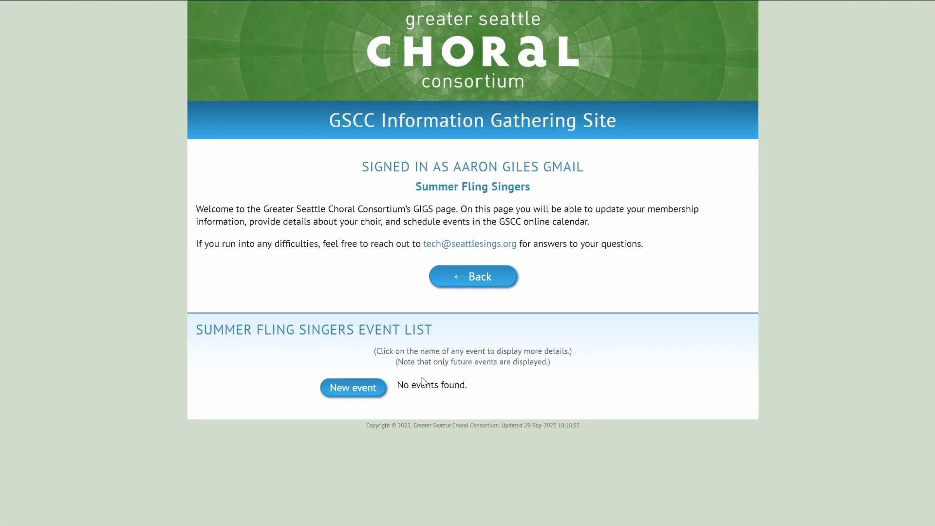
click(366, 392)
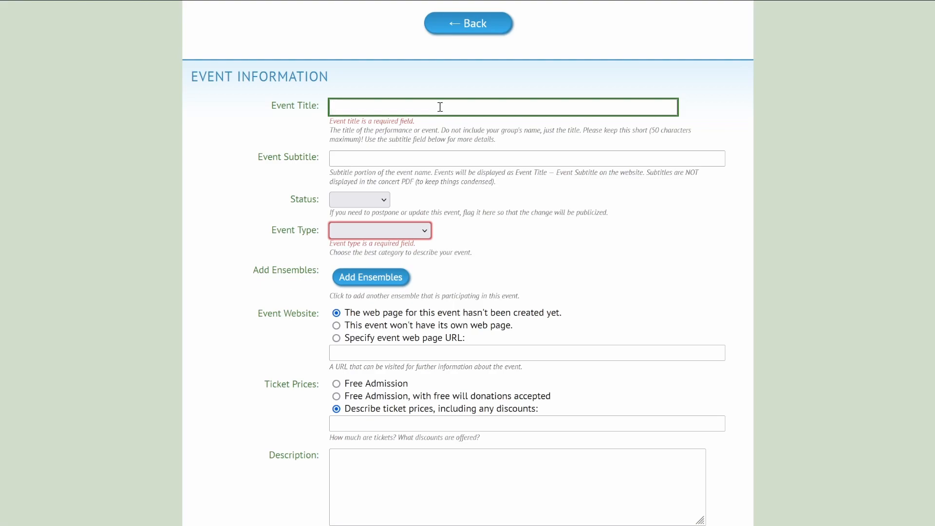
text(This a new Events)
key(BackSpace)
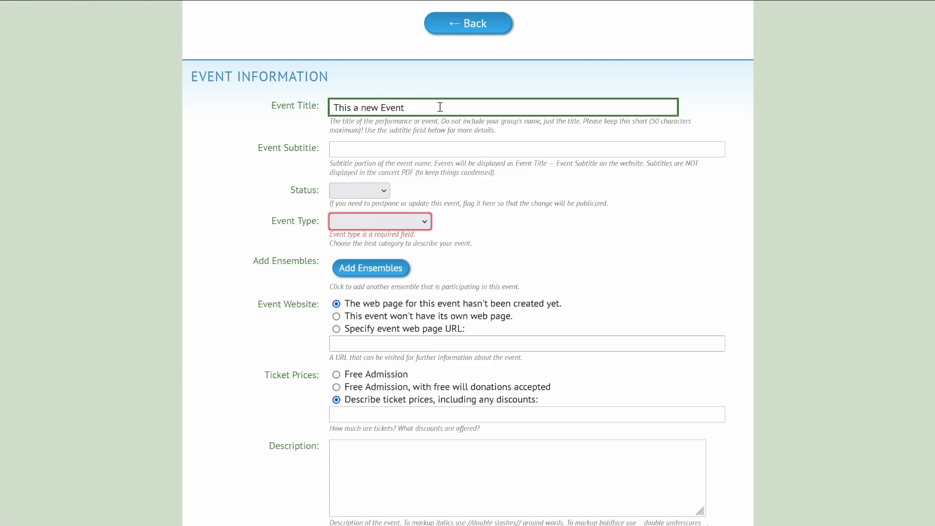
click(378, 154)
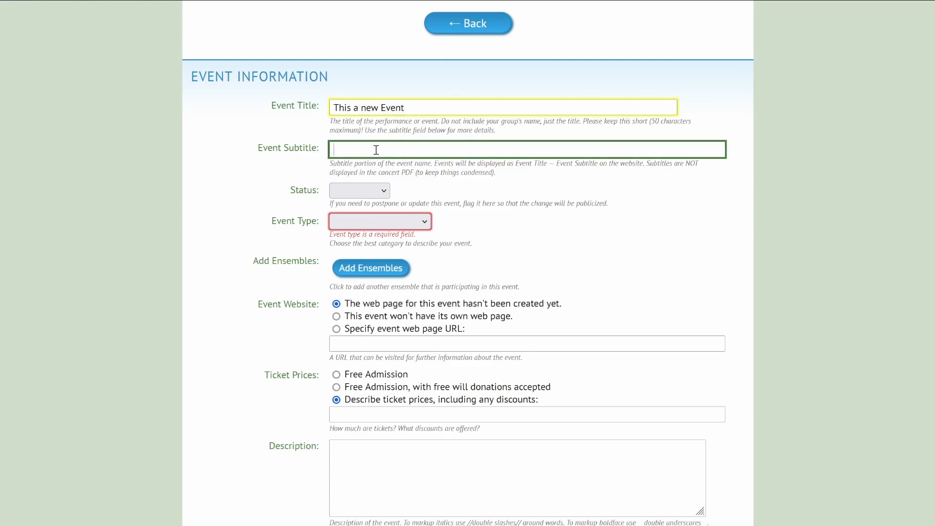
drag(411, 107, 290, 90)
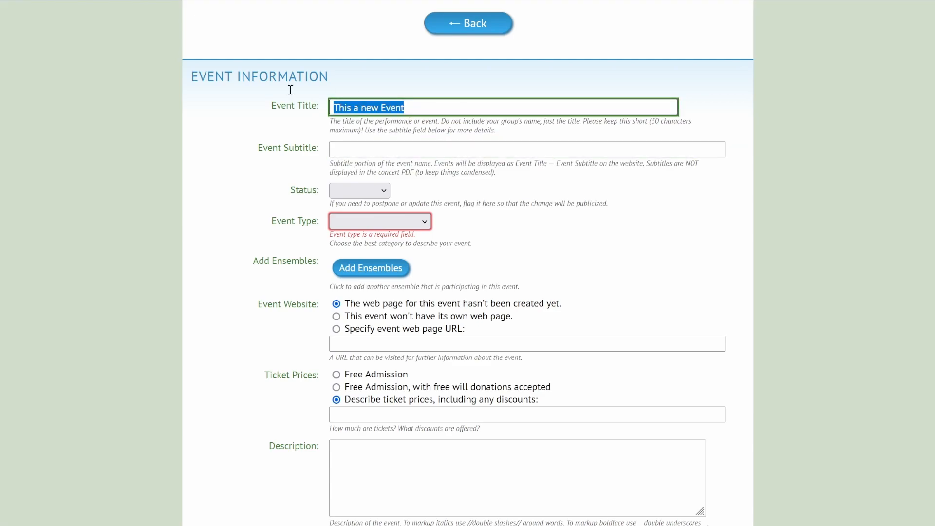
click(344, 146)
click(384, 193)
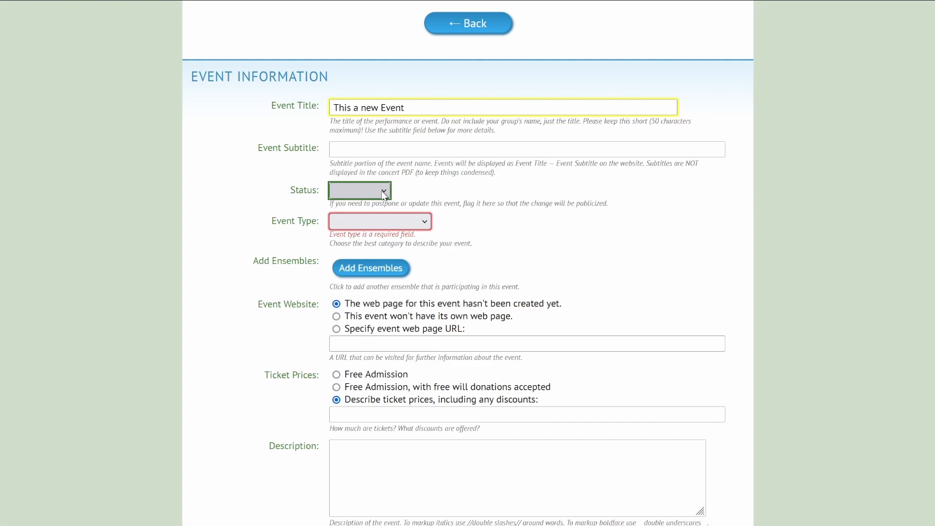
click(475, 202)
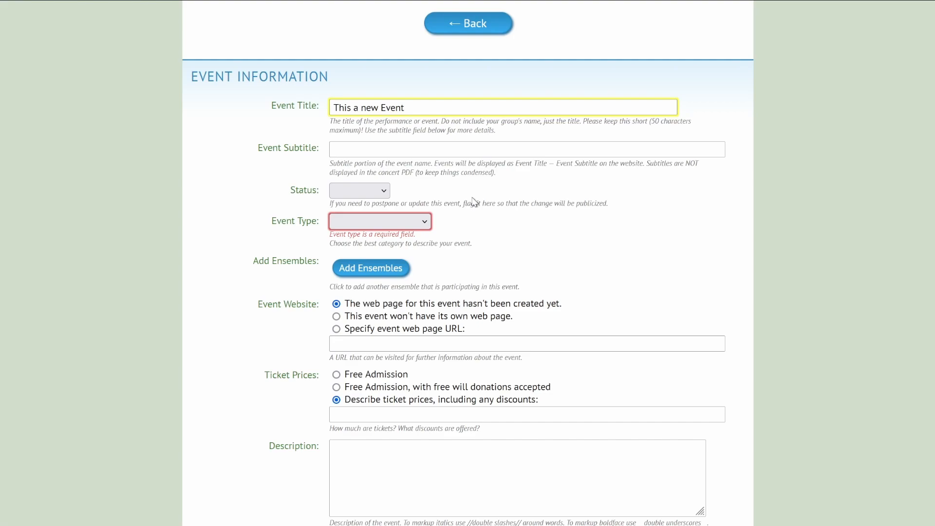
click(421, 224)
click(401, 271)
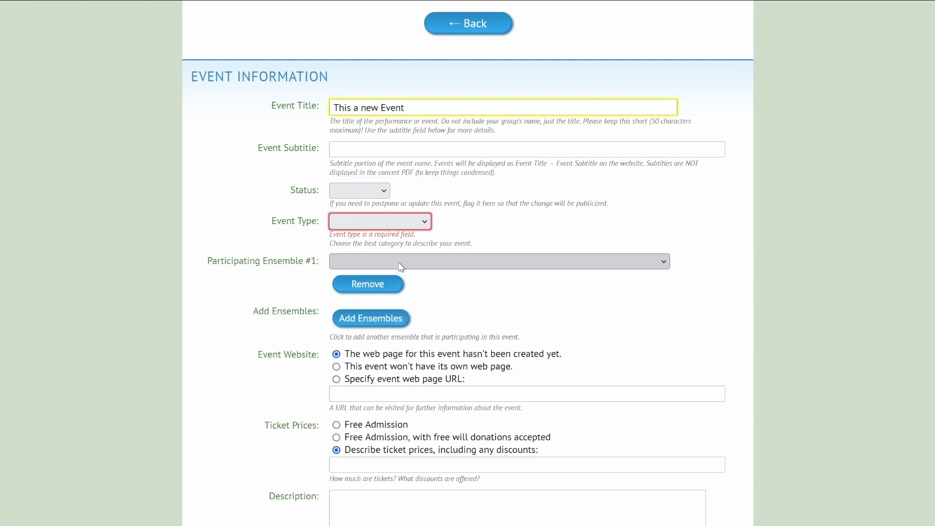
click(432, 262)
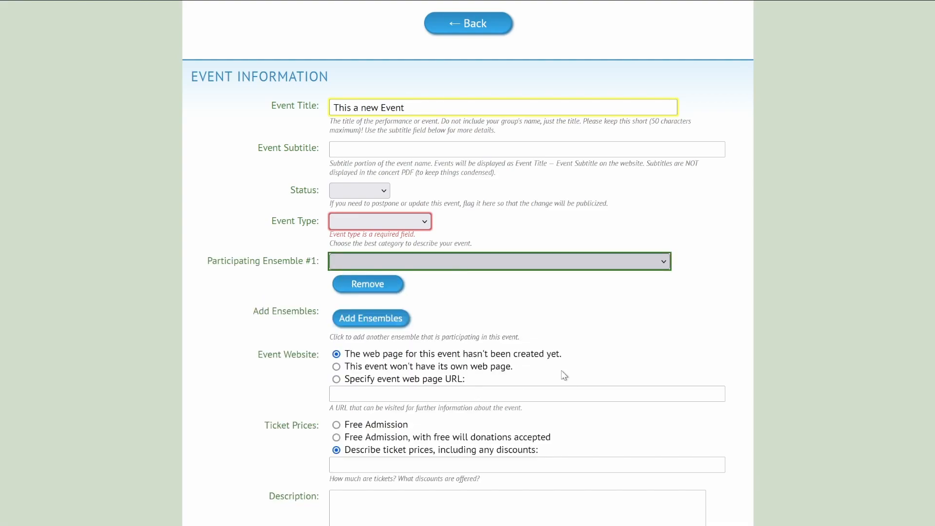
click(665, 293)
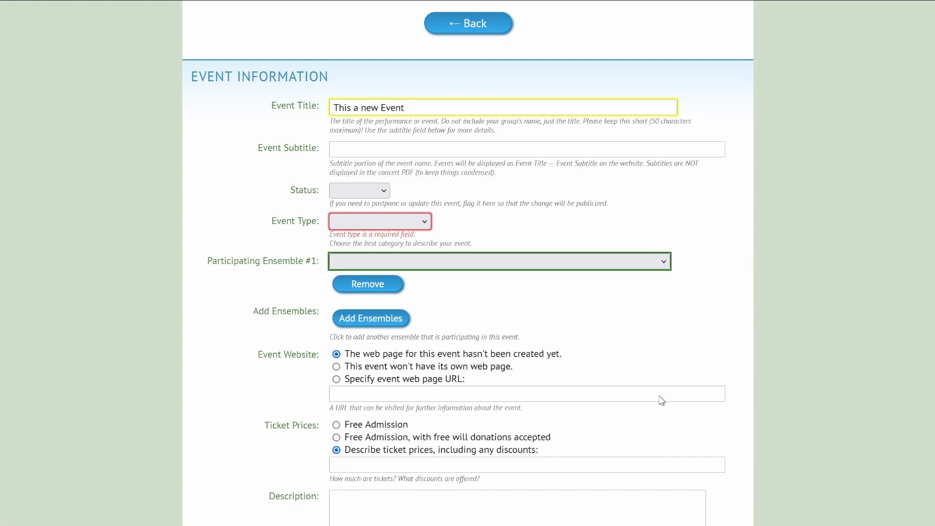
click(700, 268)
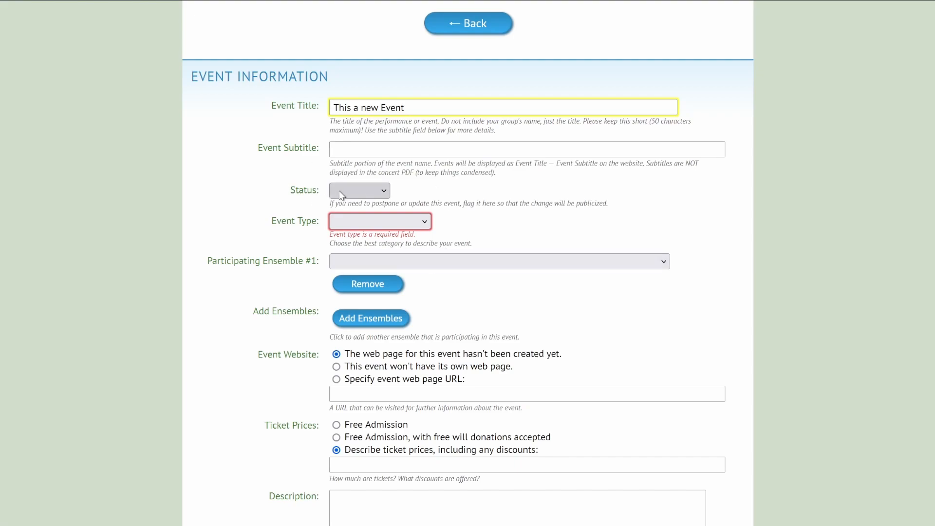
click(384, 287)
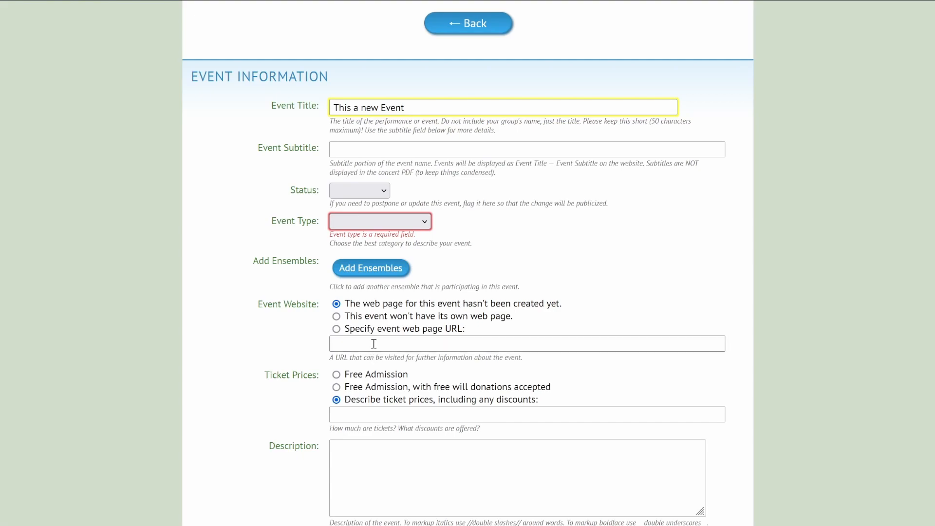
click(336, 317)
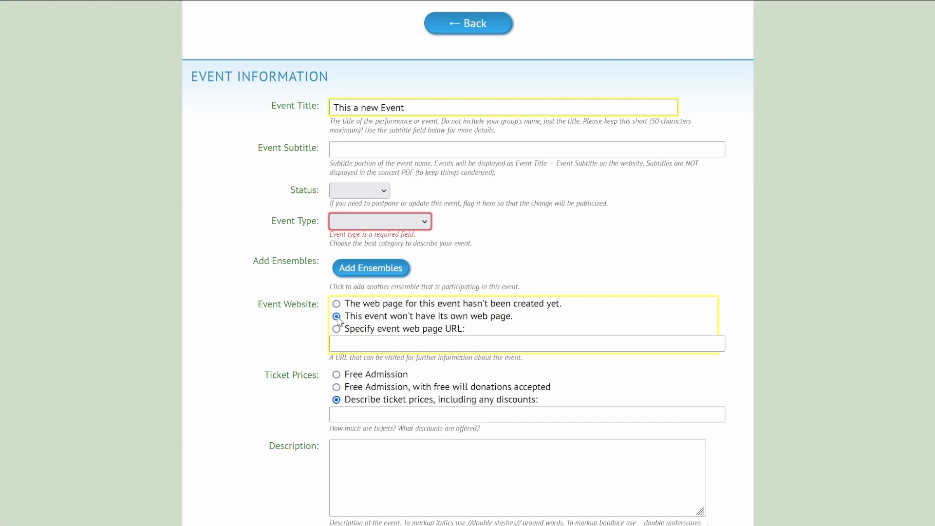
click(352, 348)
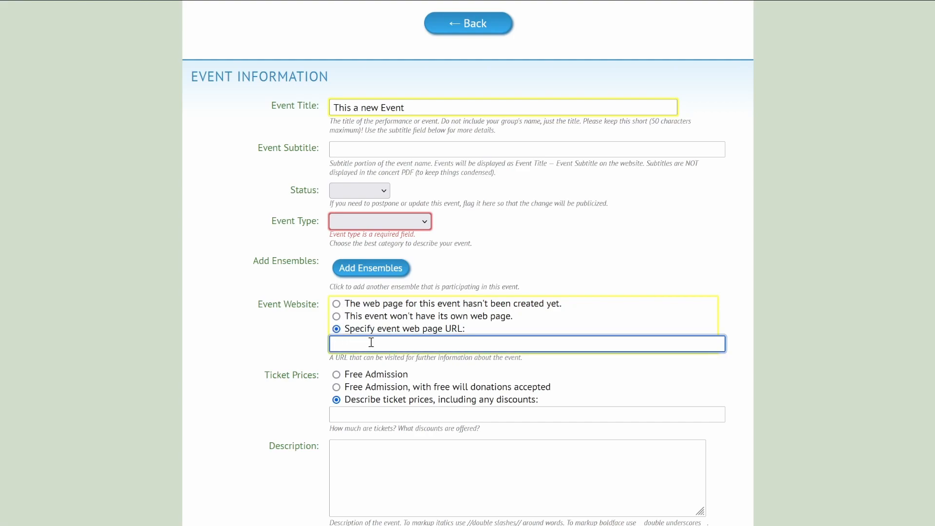
click(337, 305)
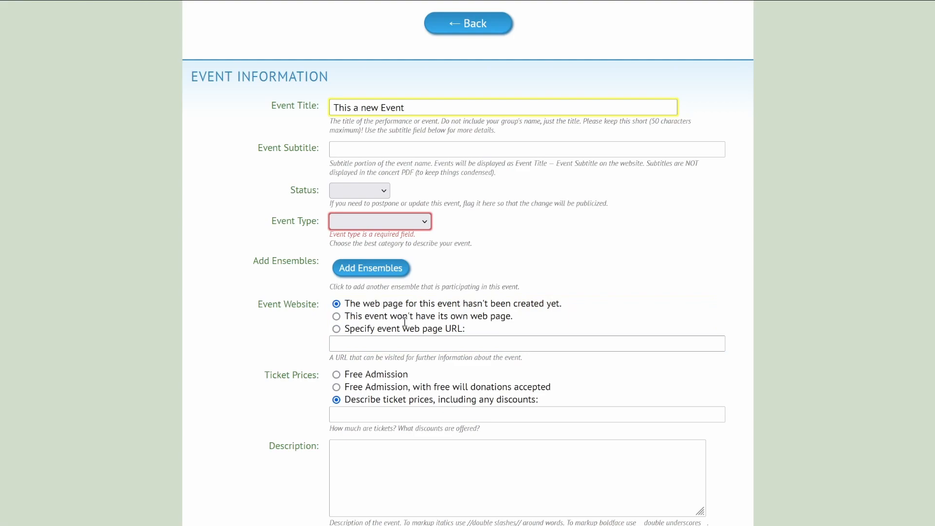
double_click(522, 304)
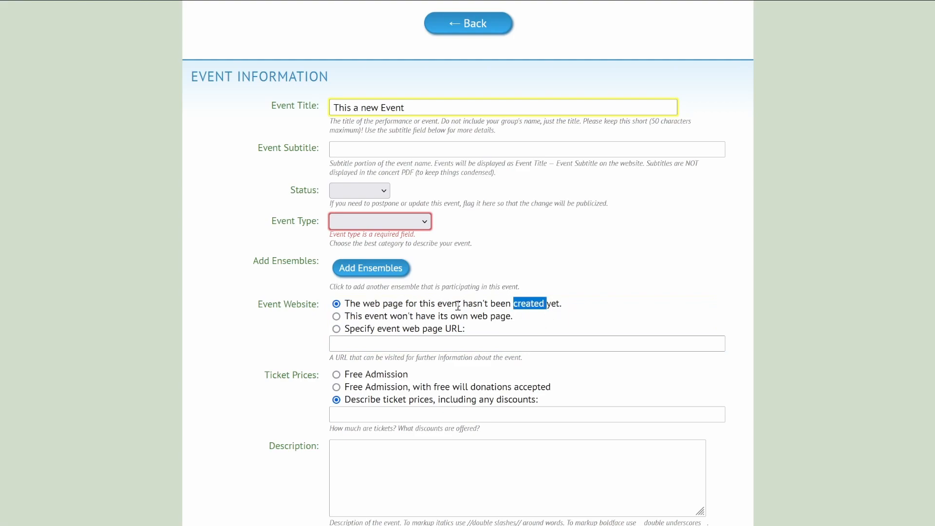
click(557, 303)
scroll(589, 336, down, 3)
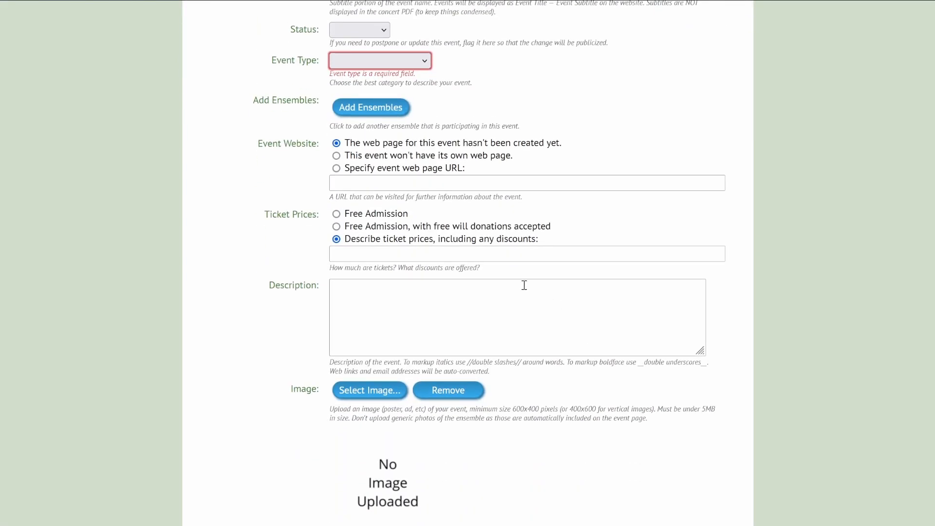
click(358, 252)
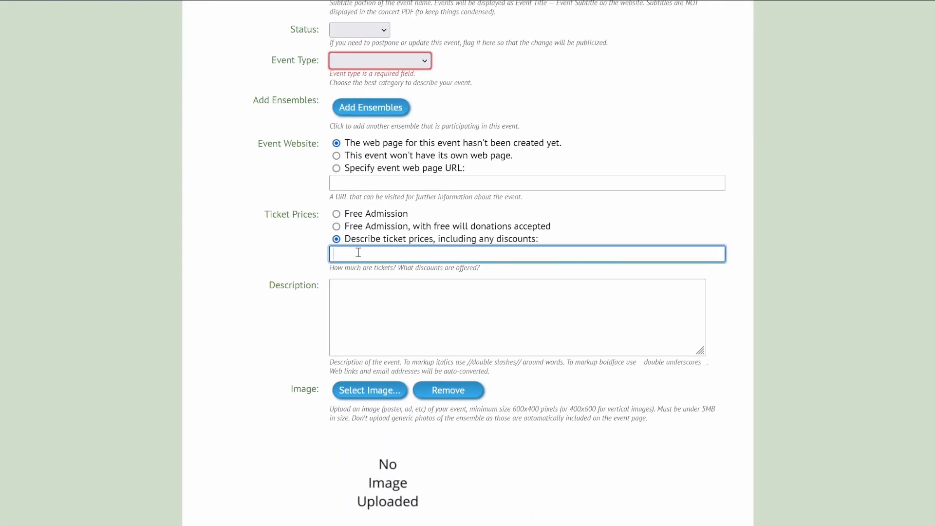
click(337, 216)
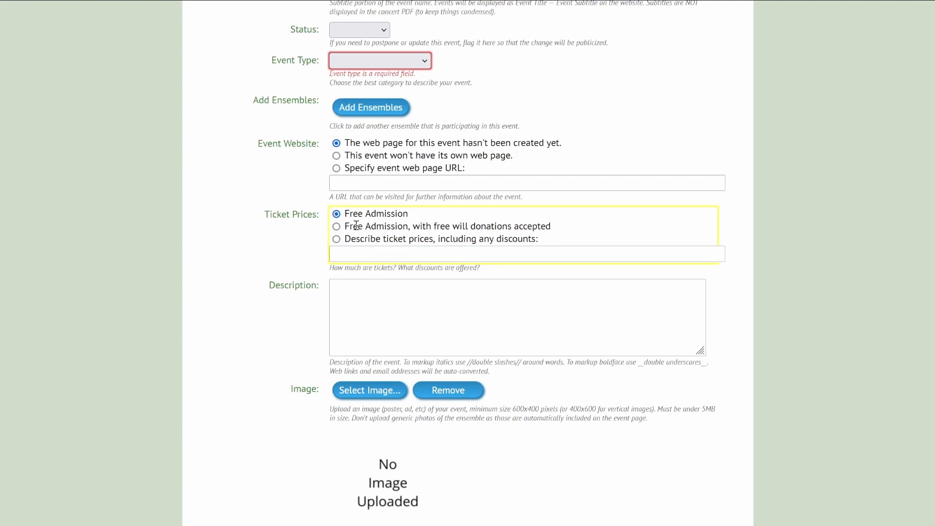
click(337, 227)
click(337, 214)
click(337, 238)
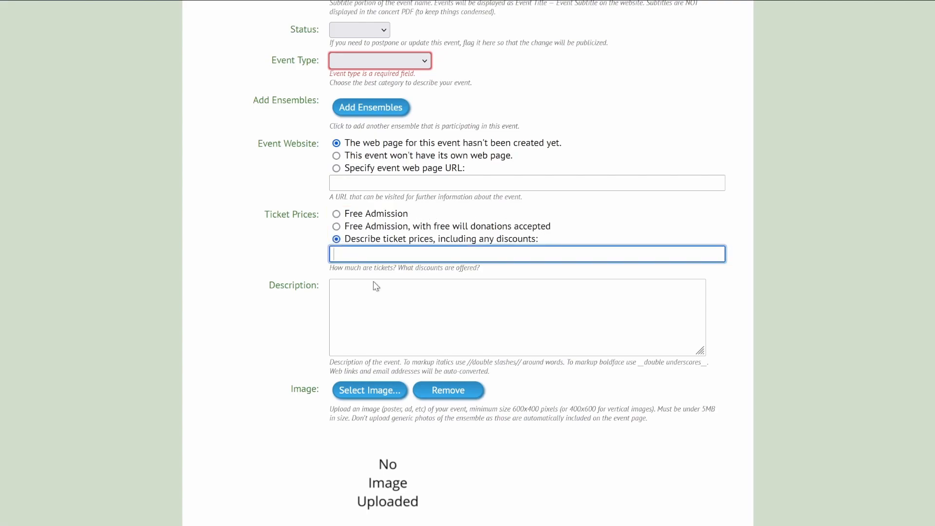
click(364, 297)
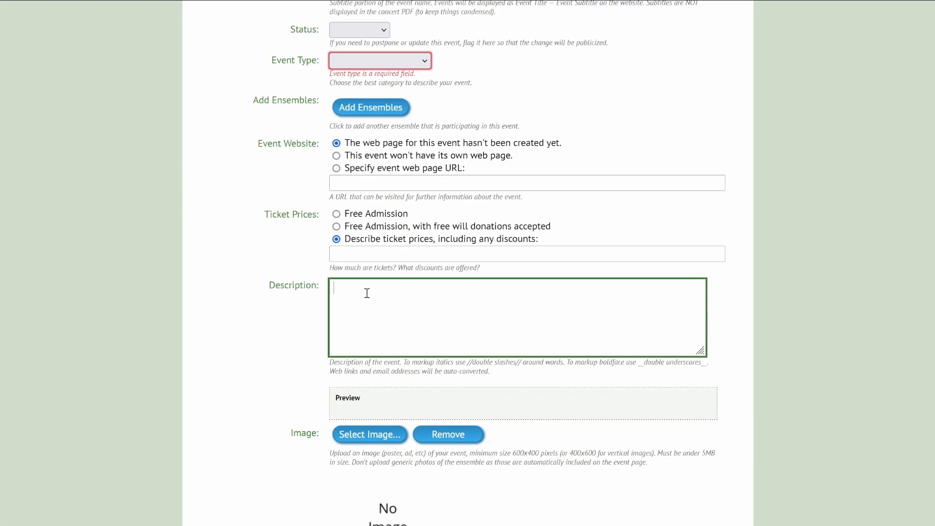
text(This is the ev)
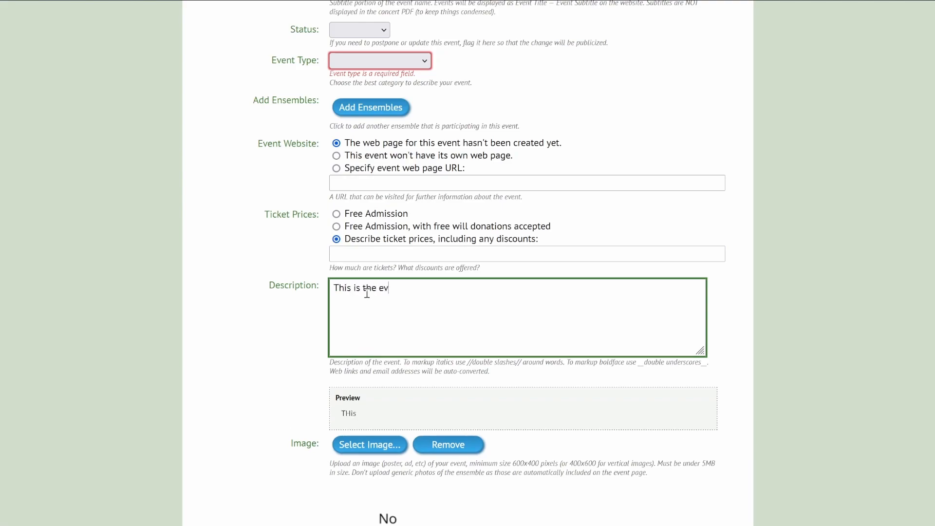
text(ent description.)
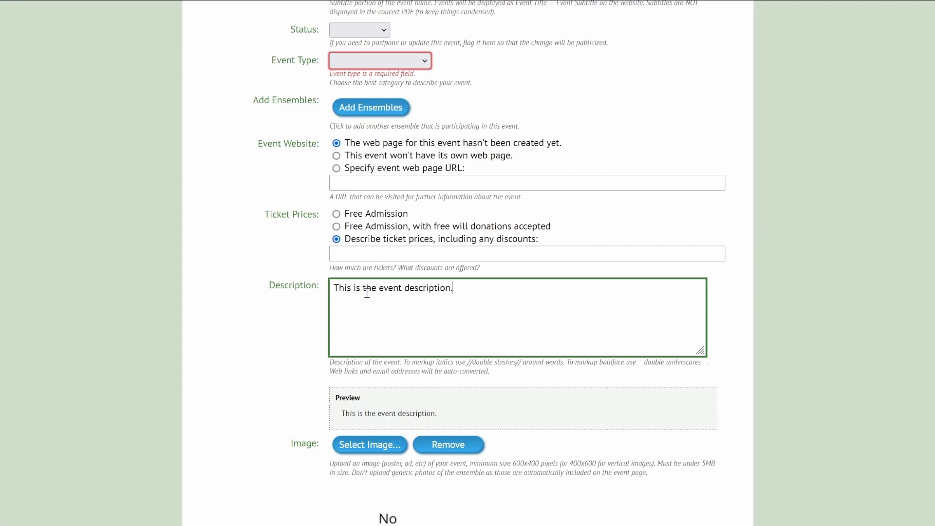
text(//)
key(ctrl+Right)
text(//)
key(Right)
text(__)
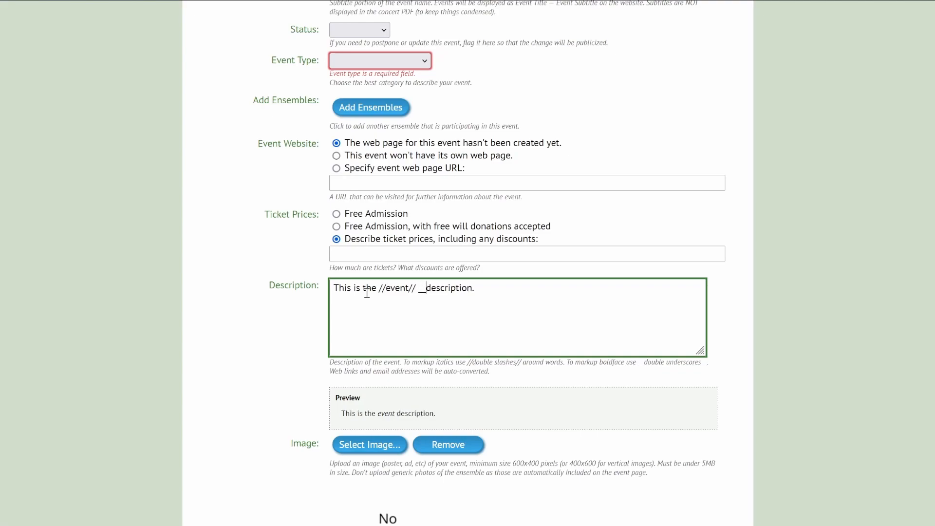
key(ctrl+Right)
text(__)
key(End)
text(www.summerfling.org)
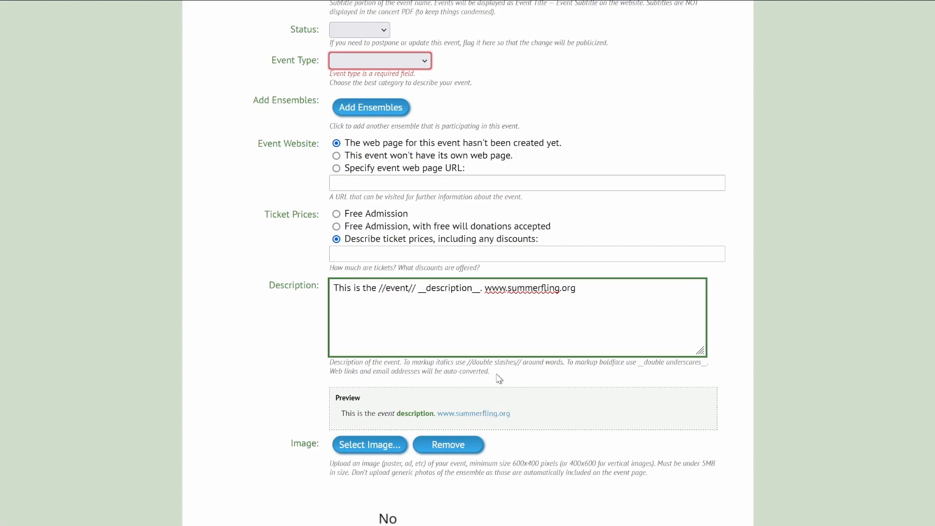
key(ctrl+a)
key(BackSpace)
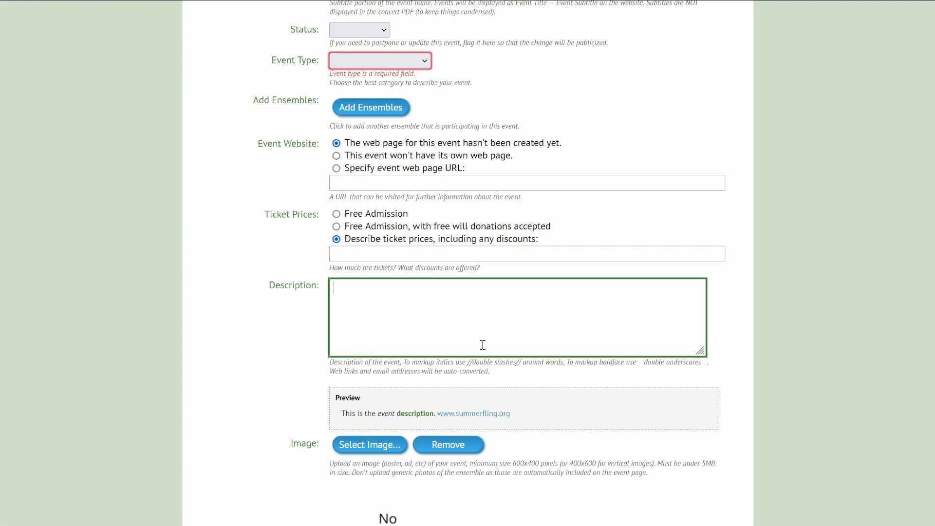
Scroll past the empty Description and Image sections to the Instance #1 fields.
scroll(511, 346, down, 1)
scroll(510, 346, down, 7)
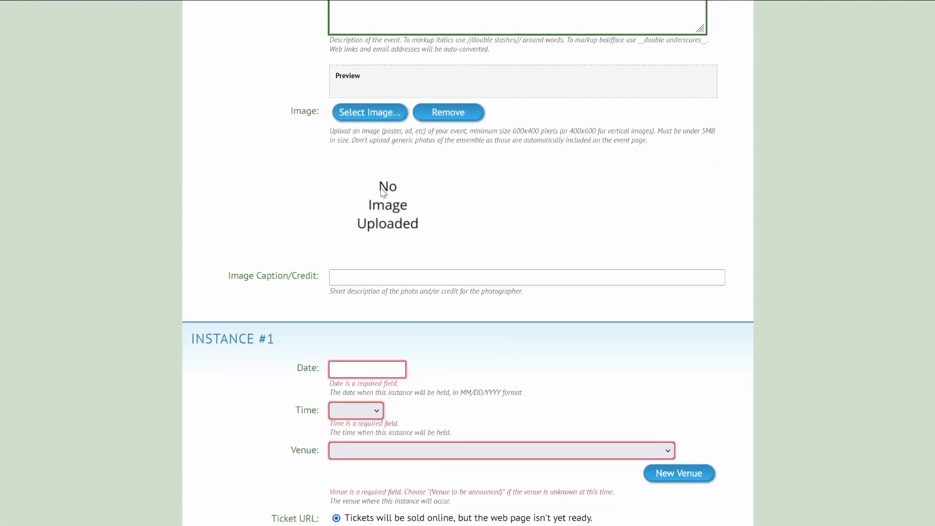
scroll(189, 146, up, 4)
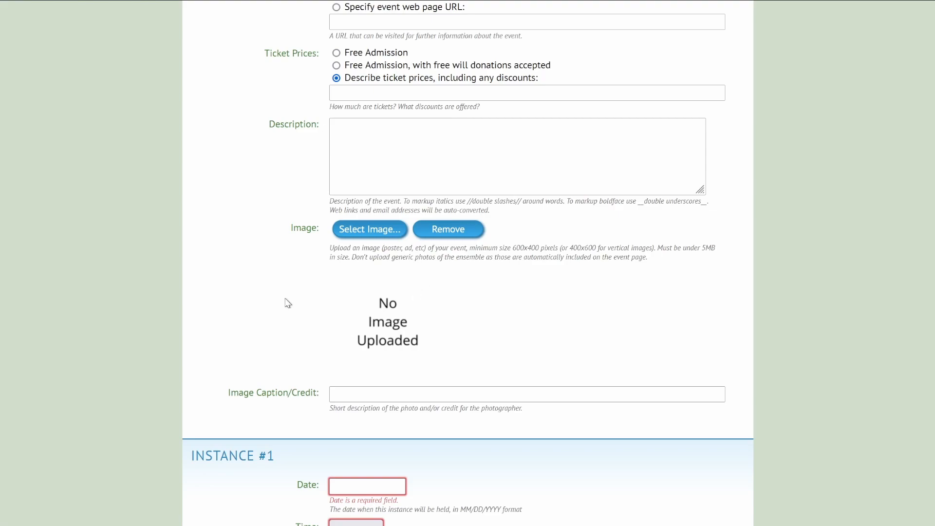
scroll(288, 302, down, 3)
scroll(285, 302, down, 3)
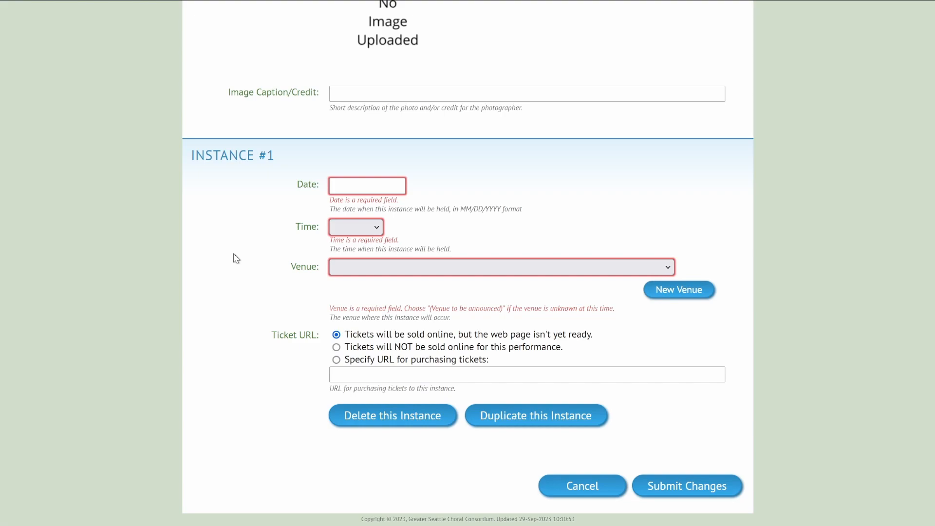
Set Instance #1 to 10/13/2023 at 8:00pm at St. Margaret's Episcopal Church, Bellevue, WA.
click(381, 184)
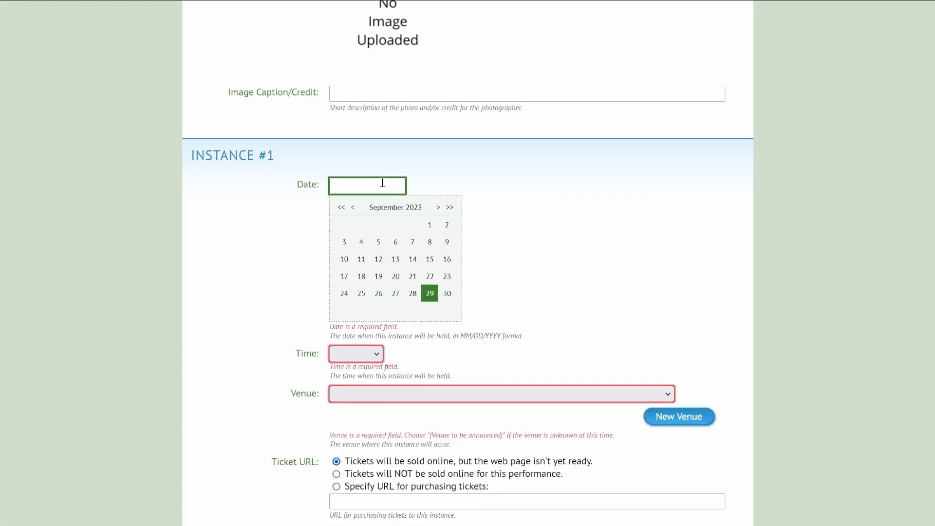
click(438, 209)
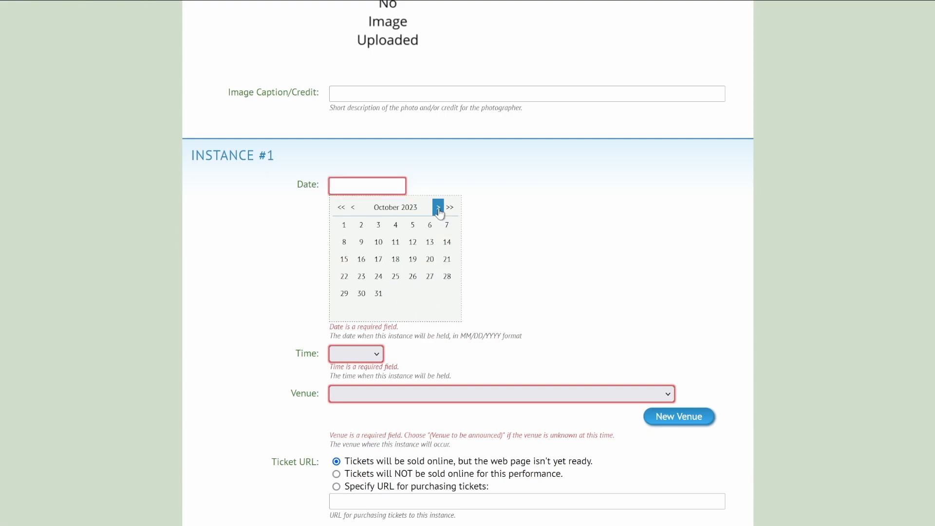
click(431, 247)
click(376, 346)
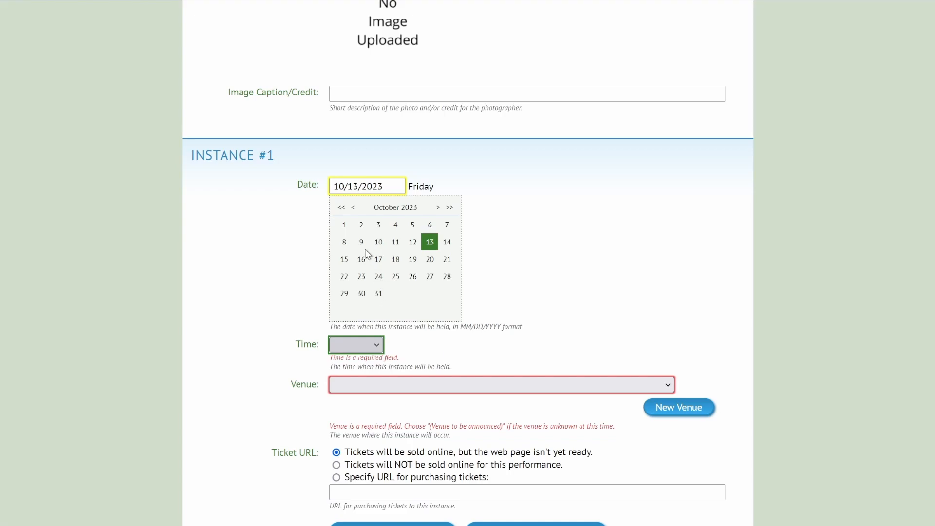
click(344, 263)
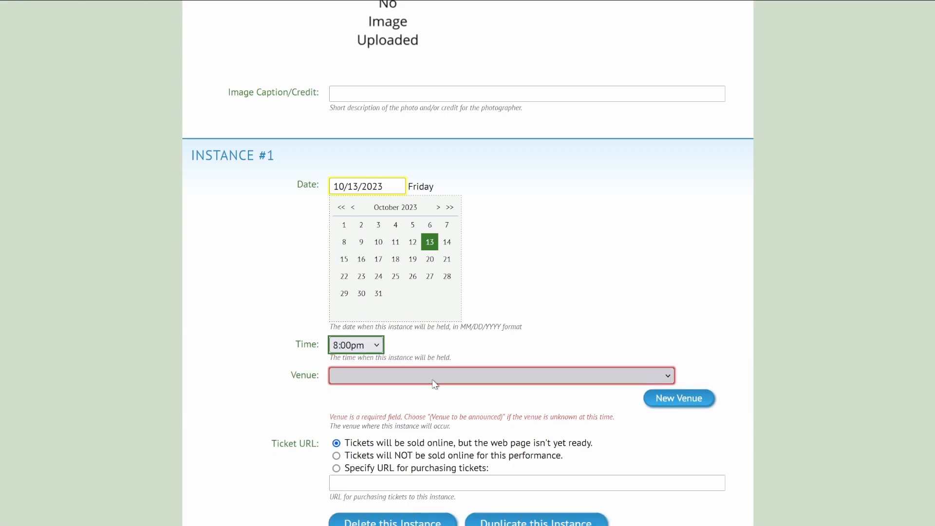
click(496, 374)
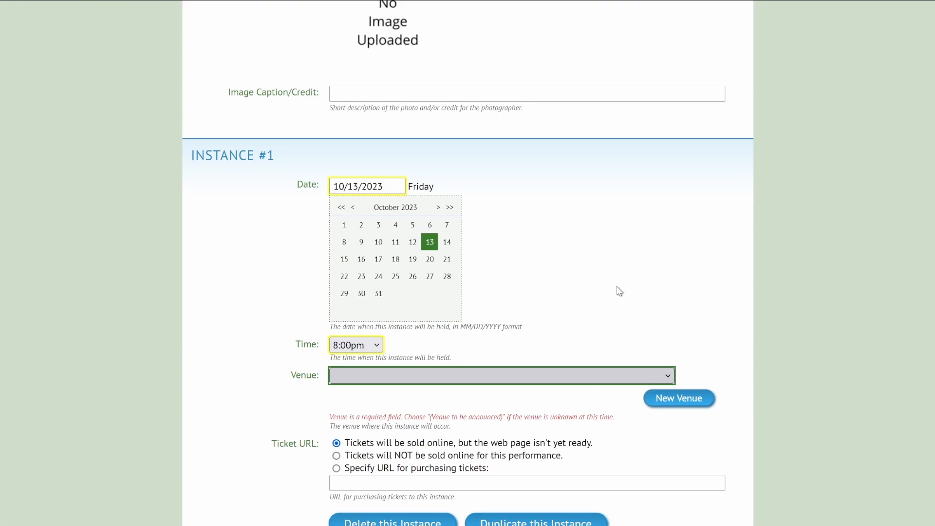
click(484, 65)
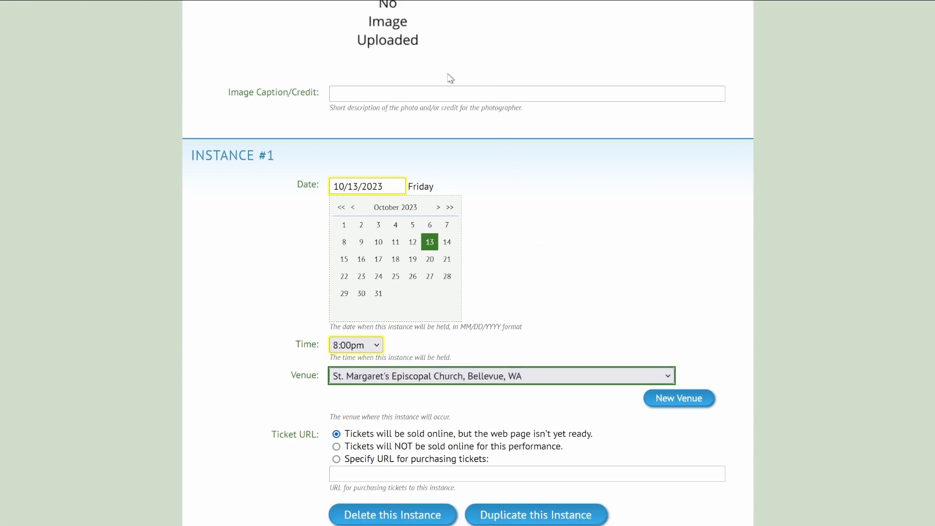
click(737, 351)
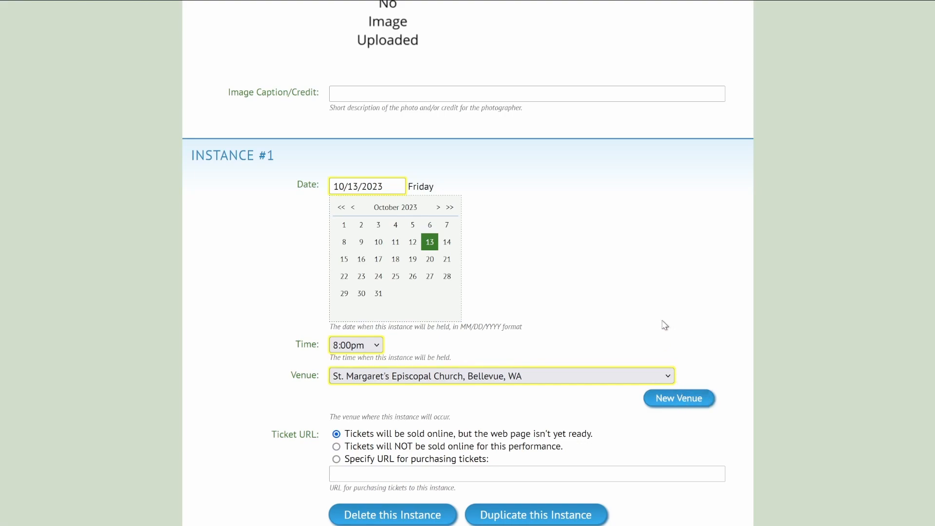
scroll(663, 325, down, 2)
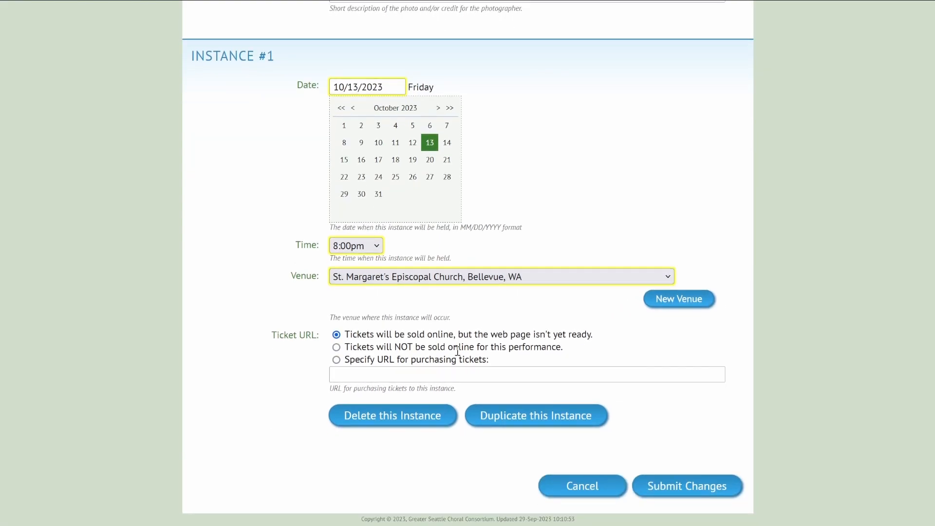
Set tickets to 'sold online, but page not ready' and duplicate Instance #1 as 10/14/2023.
click(357, 373)
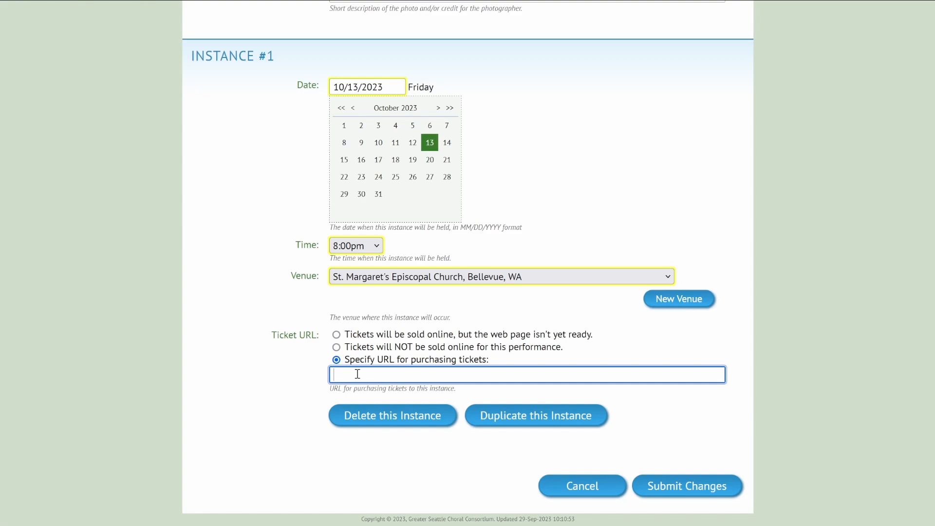
click(338, 348)
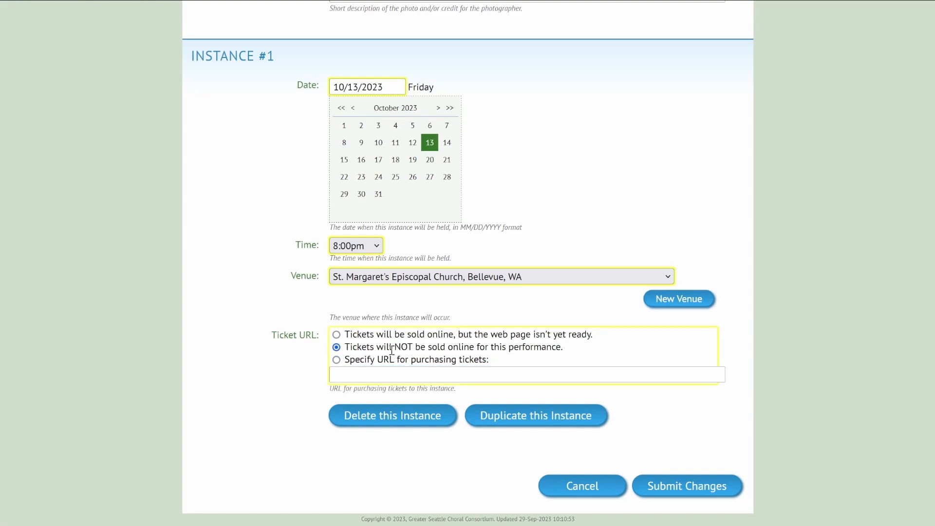
click(337, 335)
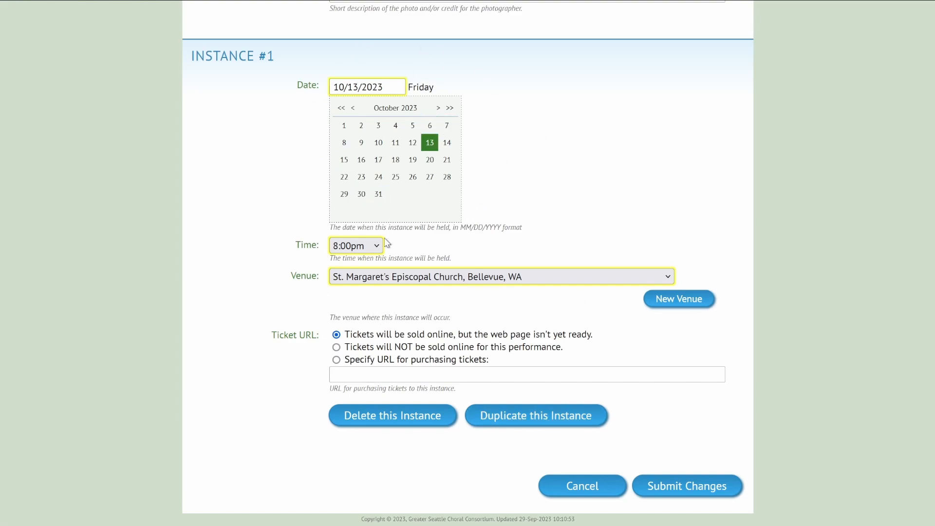
click(543, 418)
scroll(529, 419, down, 4)
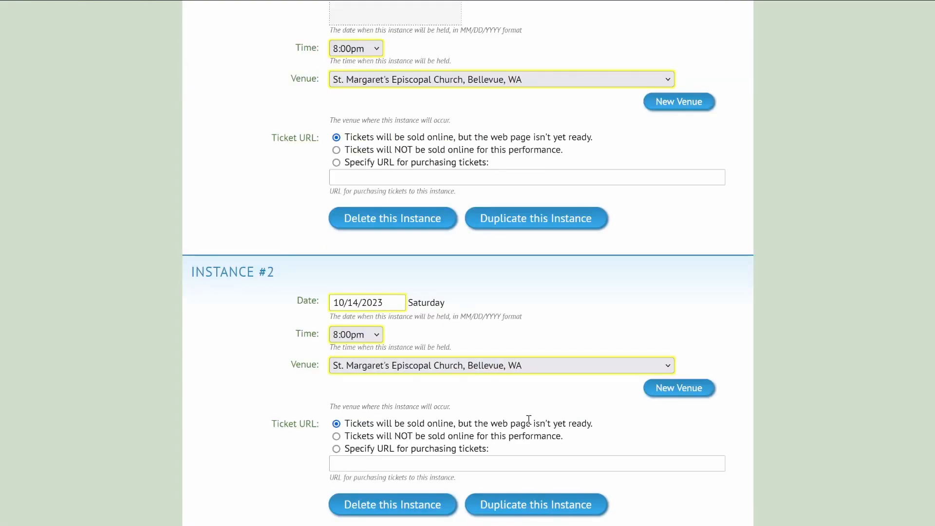
Duplicate the instance twice, adding Sunday 10/15/2023 and Monday 10/16/2023 copies.
click(398, 304)
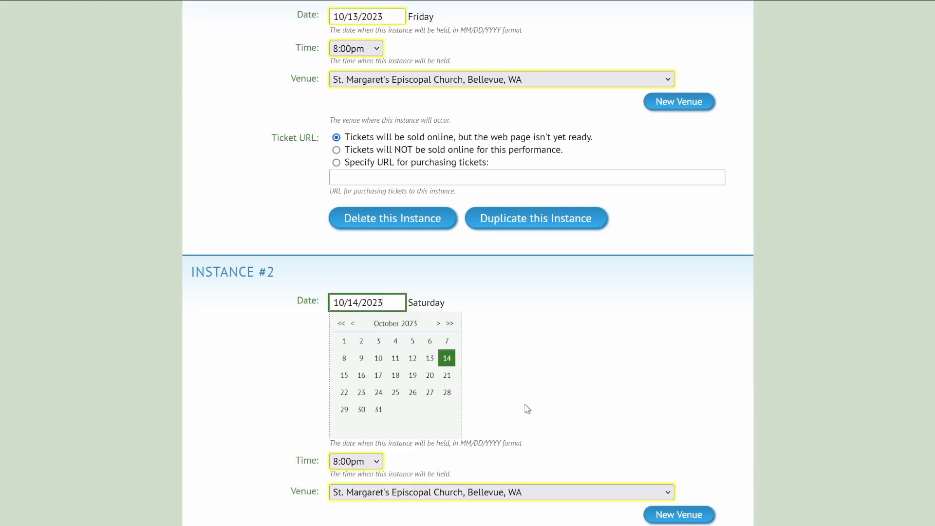
scroll(554, 391, down, 5)
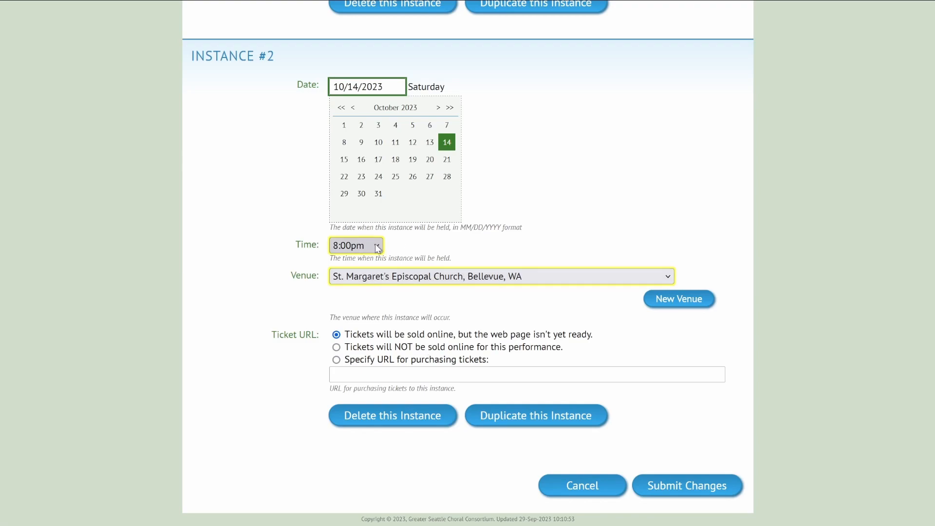
click(543, 417)
click(548, 505)
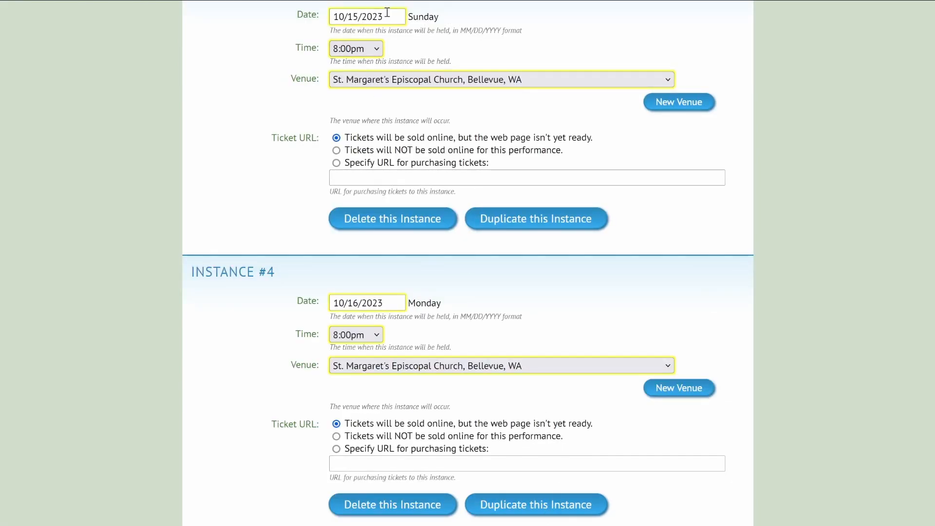
scroll(555, 365, down, 2)
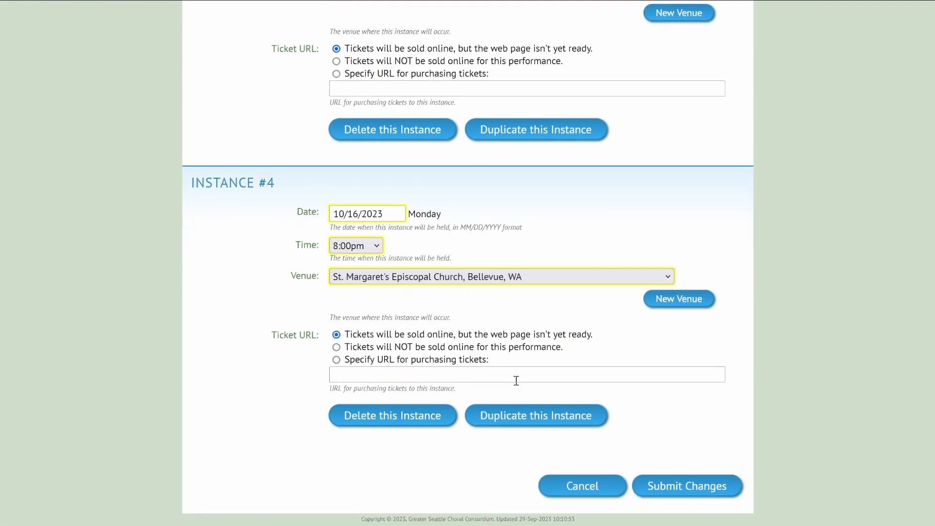
scroll(430, 194, up, 6)
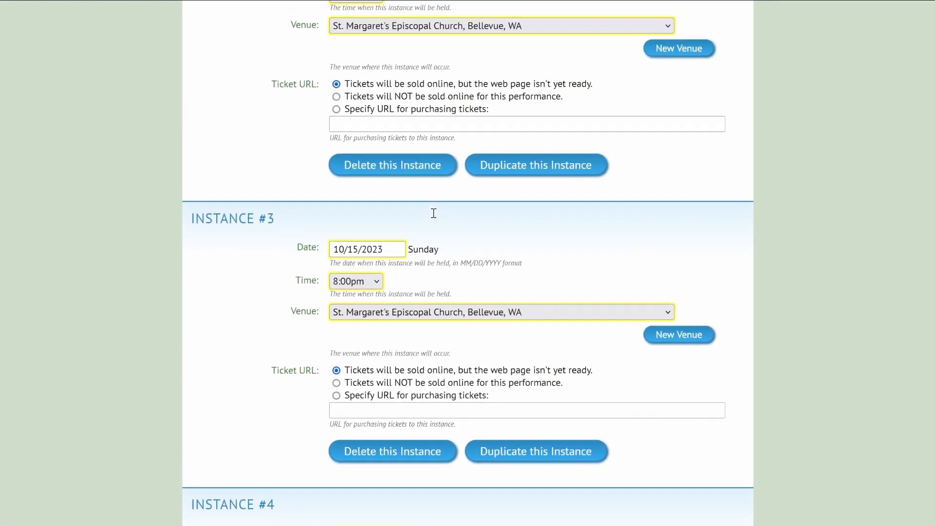
scroll(434, 217, down, 3)
Delete the 10/15/2023 instance, leaving Monday 10/16/2023 as Instance #3.
click(382, 290)
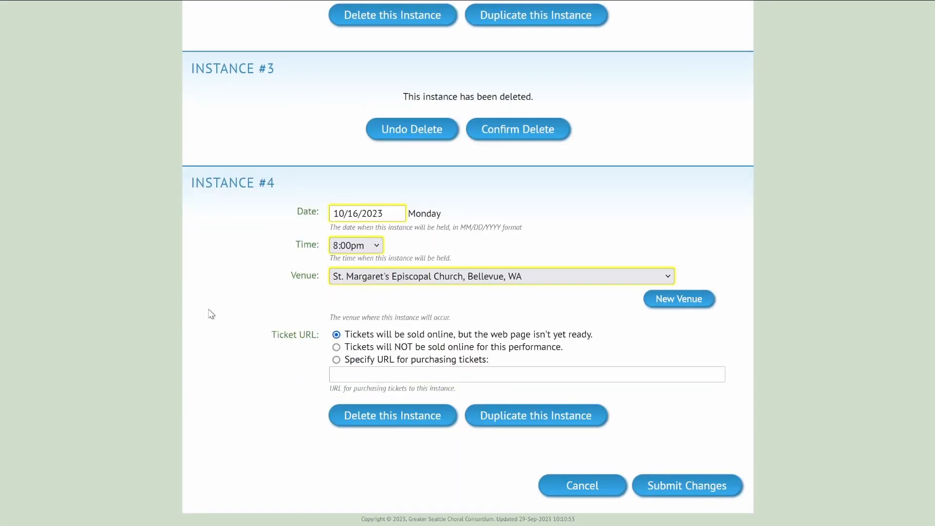
click(484, 132)
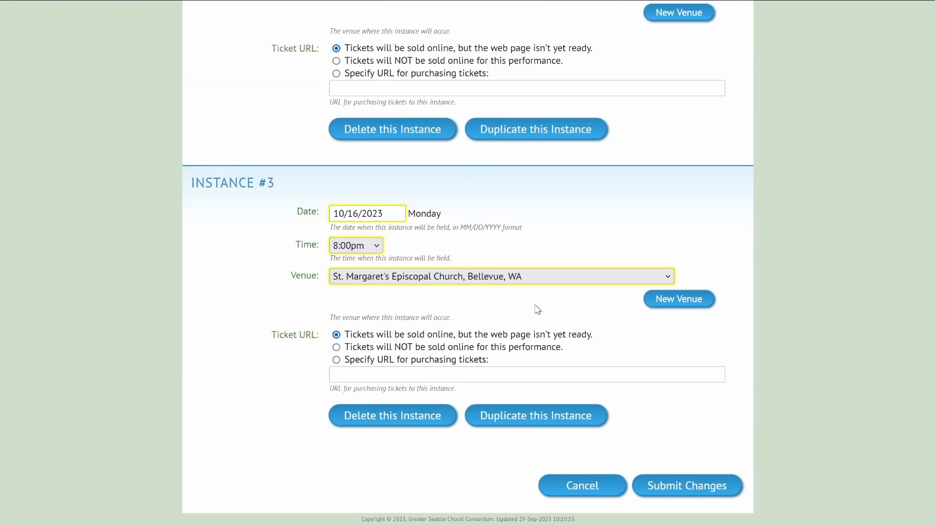
scroll(537, 309, up, 13)
scroll(531, 311, down, 15)
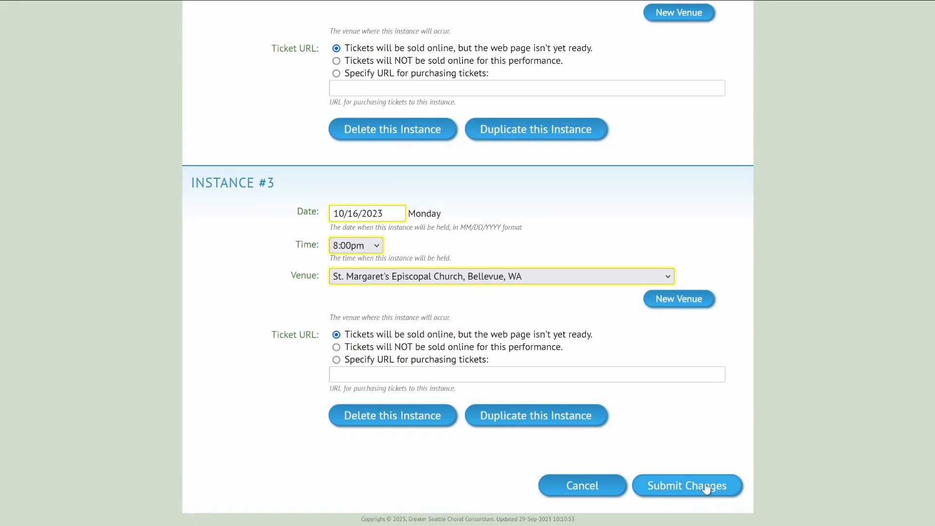
Cancel the new event, discard its unsaved changes, and go back to the editing menu.
click(608, 486)
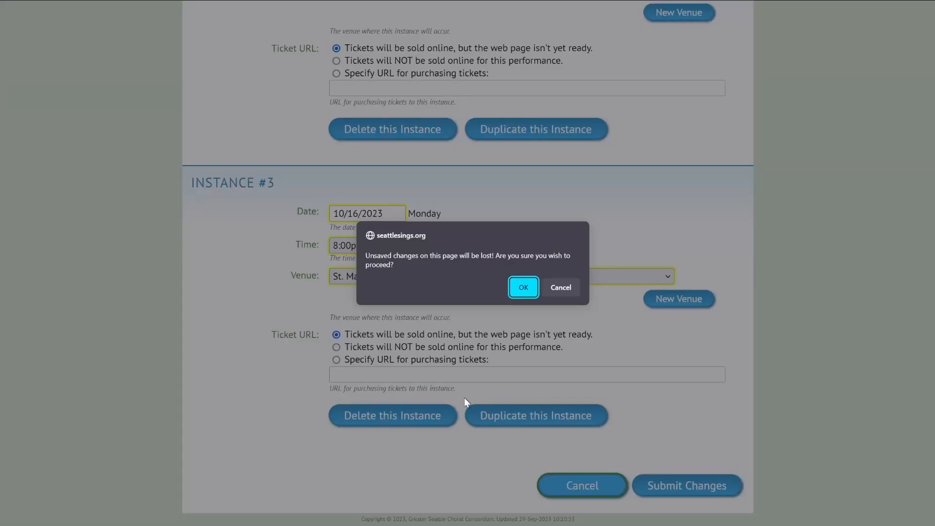
click(525, 285)
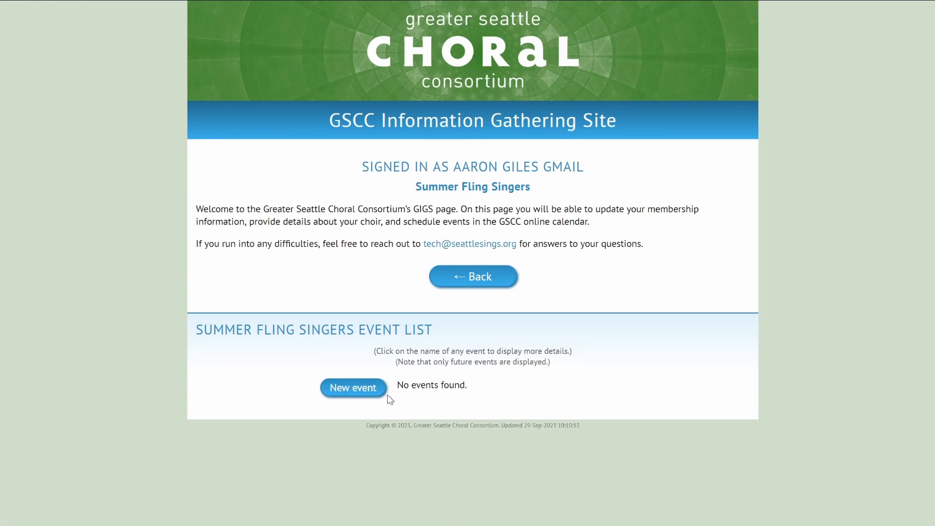
click(470, 278)
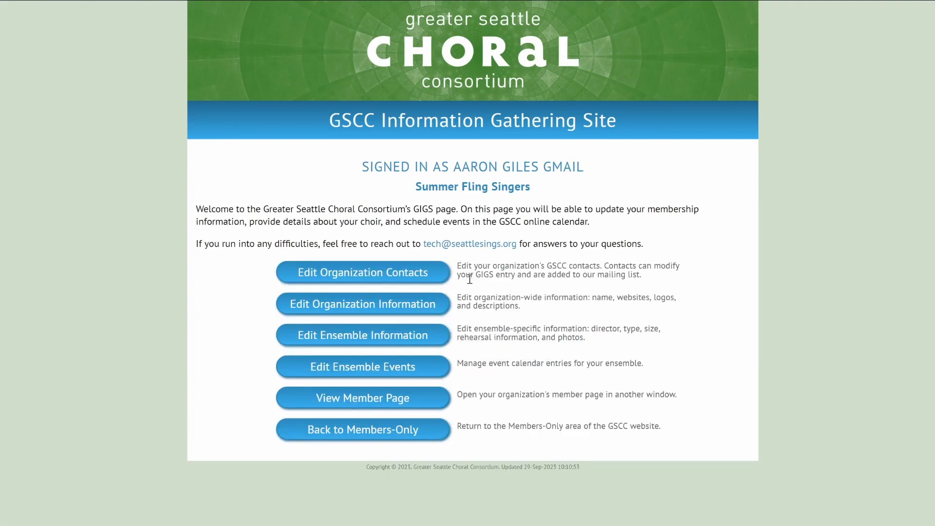